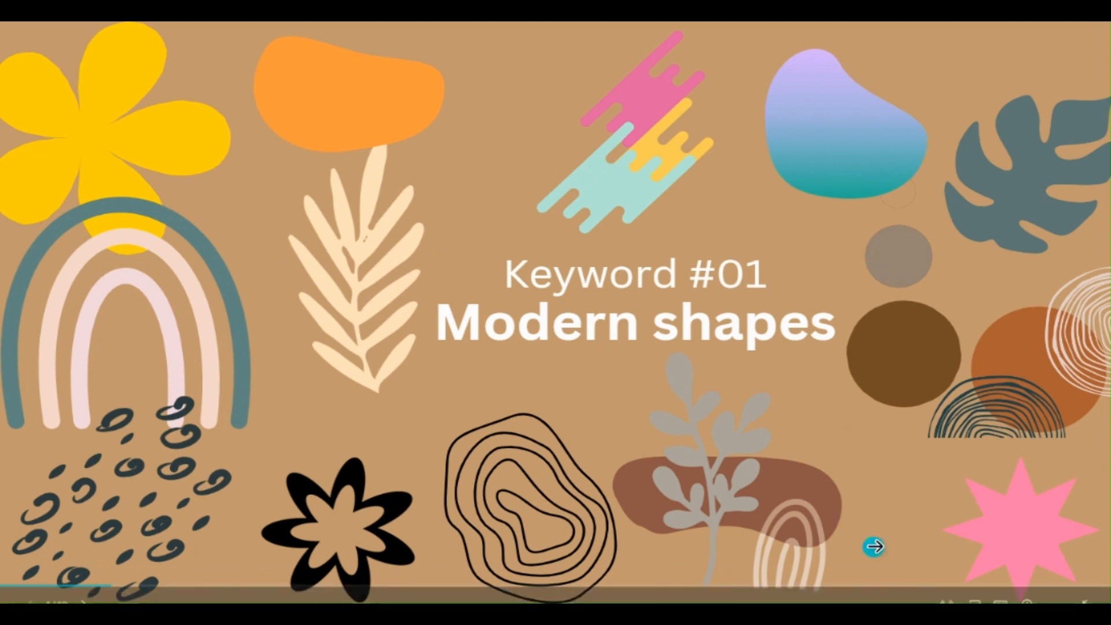
Leave the slideshow view and search the elements library for modern shapes
{"action": "key", "text": "Escape"}
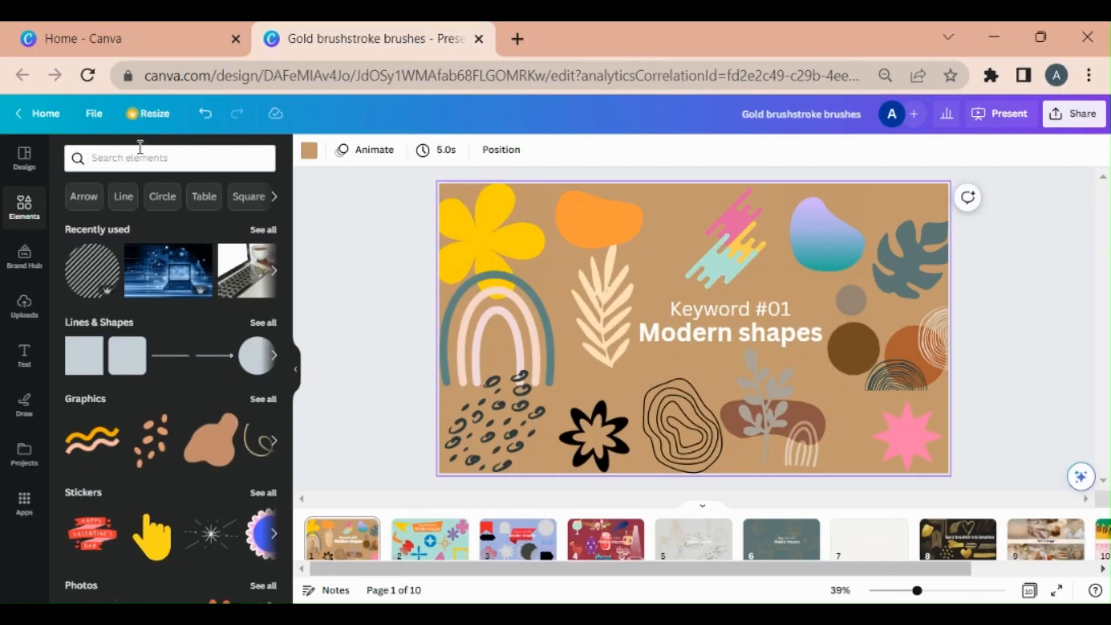
{"action": "left_click", "coordinate": [174, 159]}
{"action": "type", "text": "mode"}
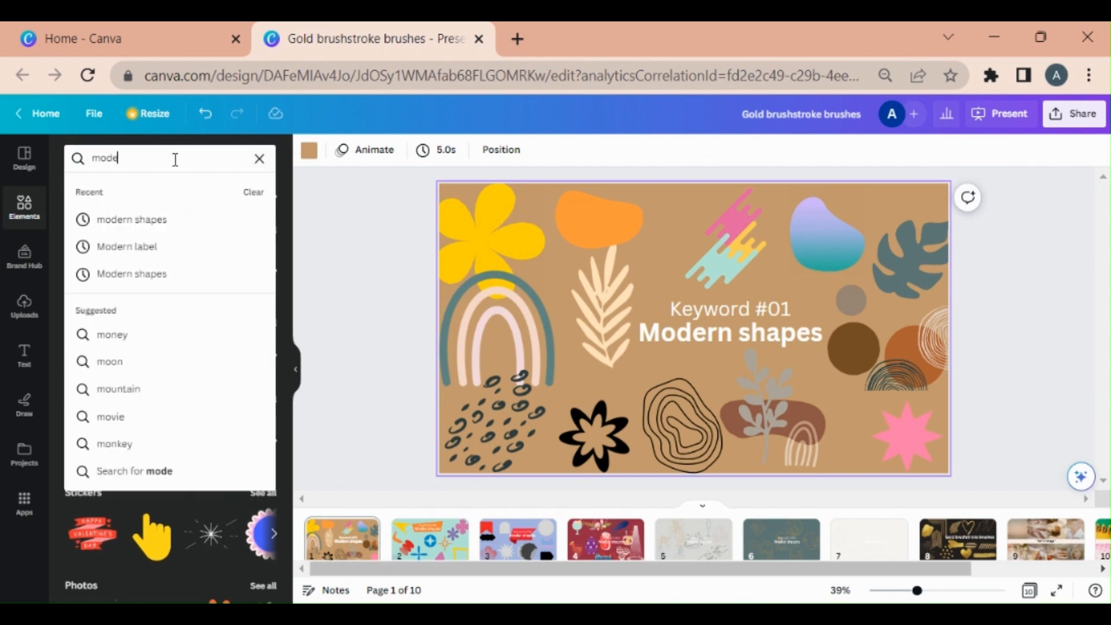
{"action": "type", "text": "rn shapes"}
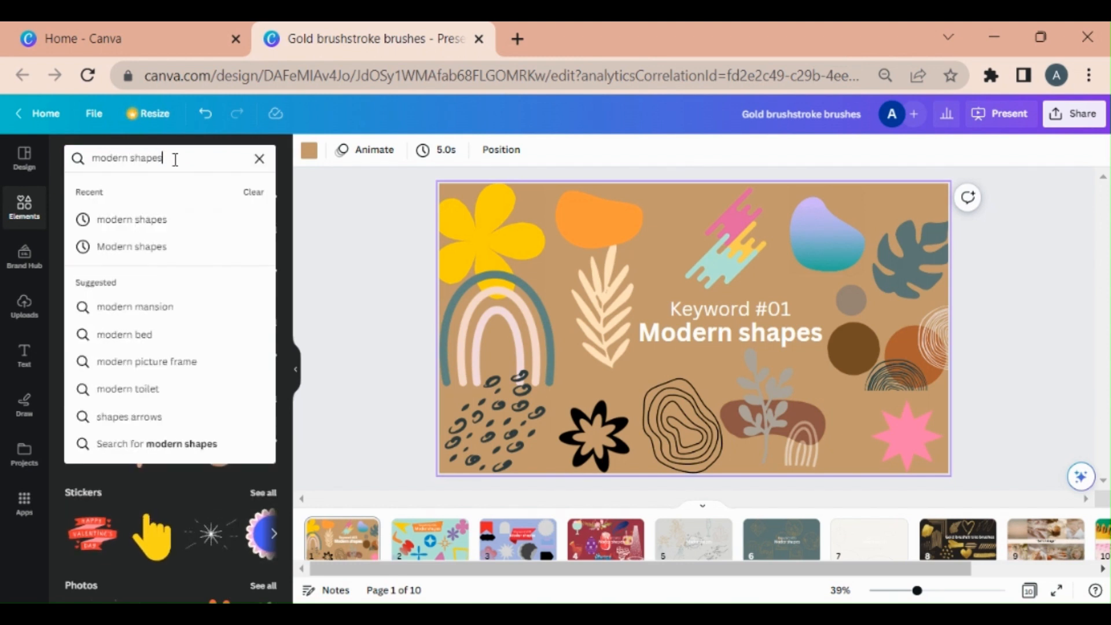
{"action": "key", "text": "Return"}
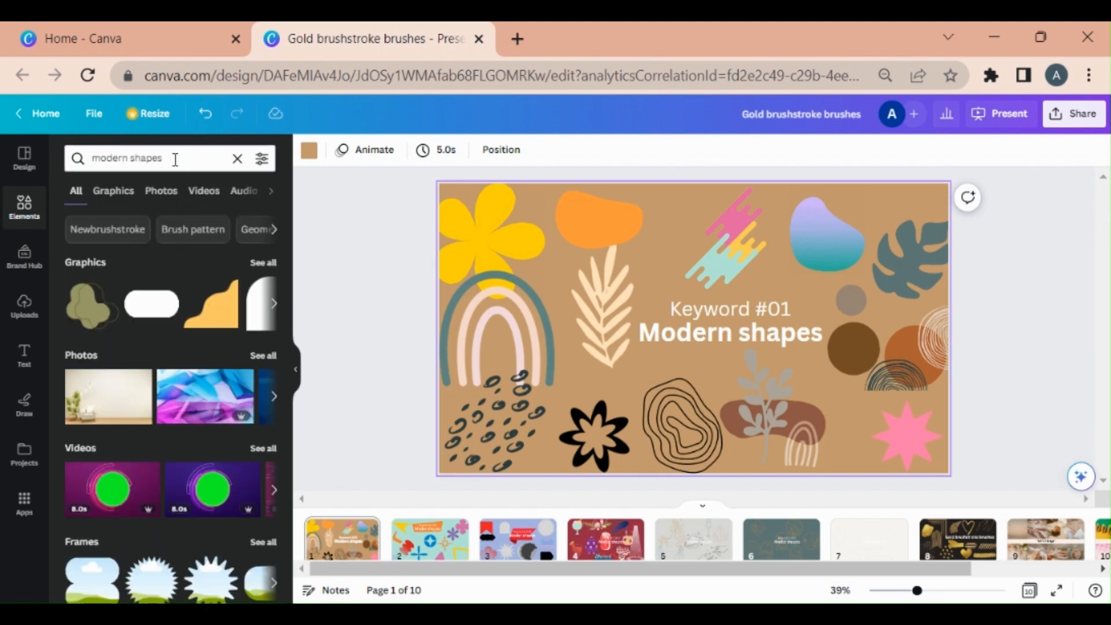
Open the full graphics results for modern shapes and browse through them
{"action": "left_click", "coordinate": [265, 262]}
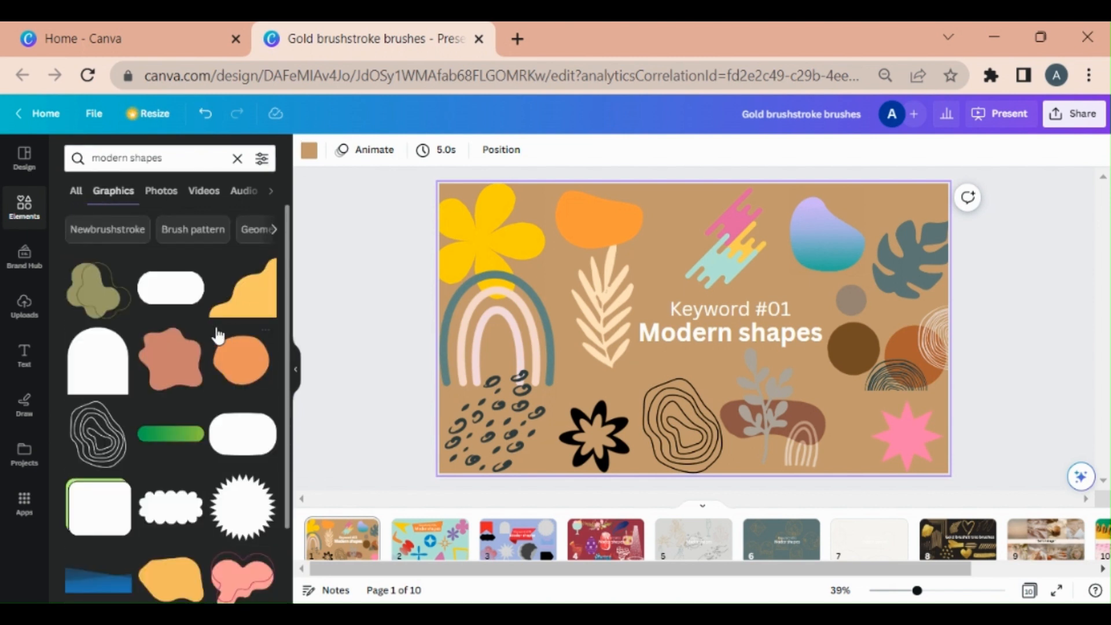
{"action": "scroll", "coordinate": [211, 340], "scroll_direction": "down", "scroll_amount": 3}
{"action": "scroll", "coordinate": [212, 340], "scroll_direction": "down", "scroll_amount": 4}
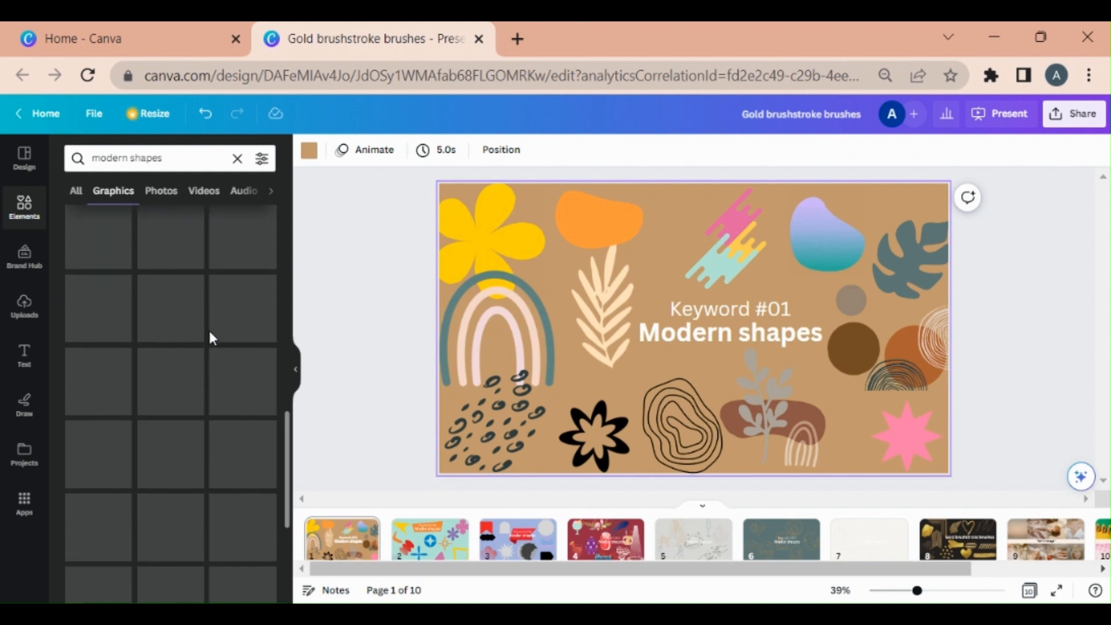
{"action": "scroll", "coordinate": [211, 340], "scroll_direction": "down", "scroll_amount": 5}
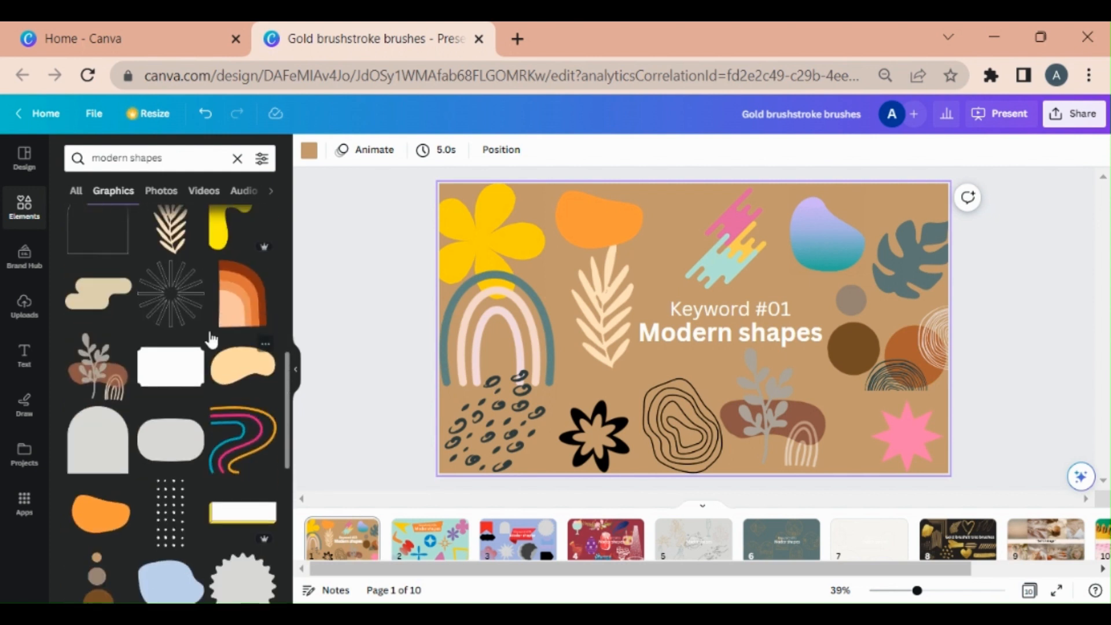
{"action": "scroll", "coordinate": [211, 338], "scroll_direction": "up", "scroll_amount": 5}
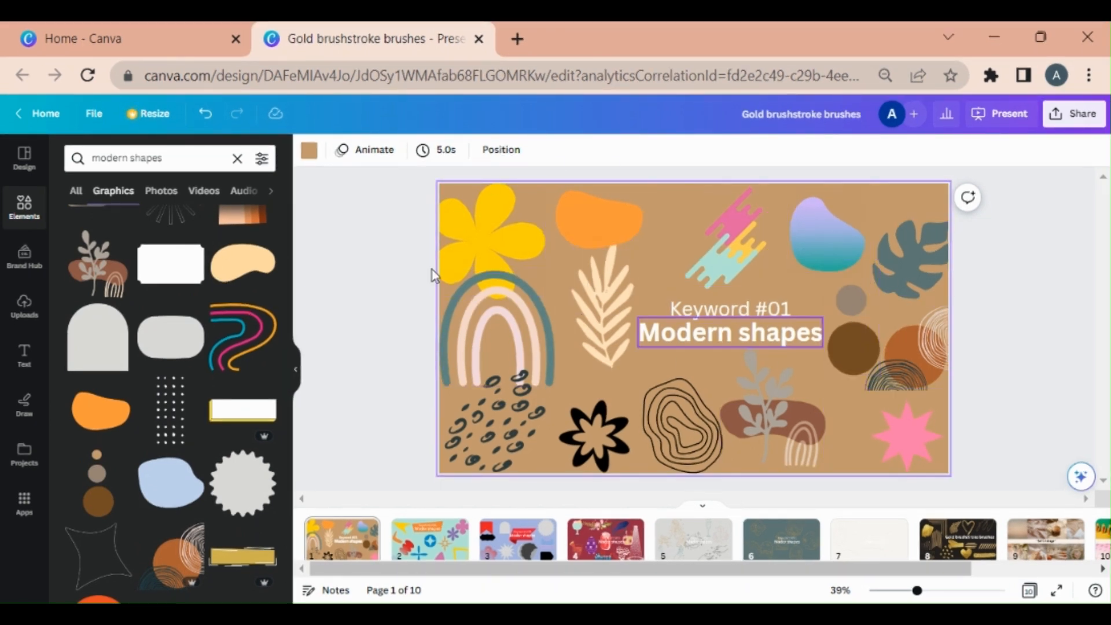
{"action": "scroll", "coordinate": [130, 246], "scroll_direction": "up", "scroll_amount": 3}
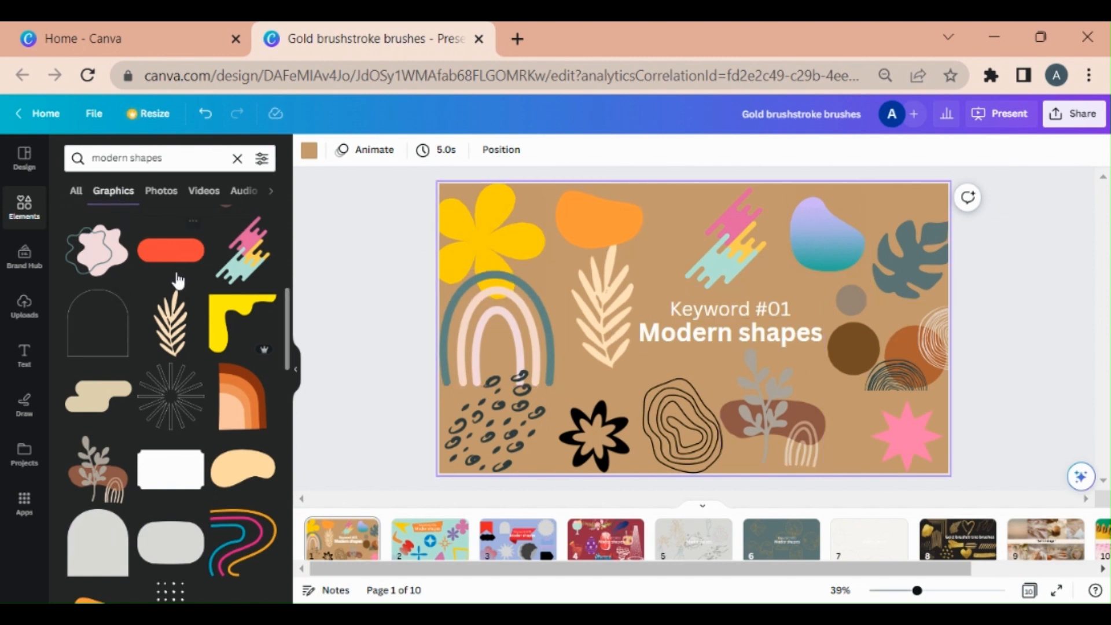
{"action": "scroll", "coordinate": [173, 524], "scroll_direction": "down", "scroll_amount": 10}
{"action": "scroll", "coordinate": [159, 439], "scroll_direction": "down", "scroll_amount": 3}
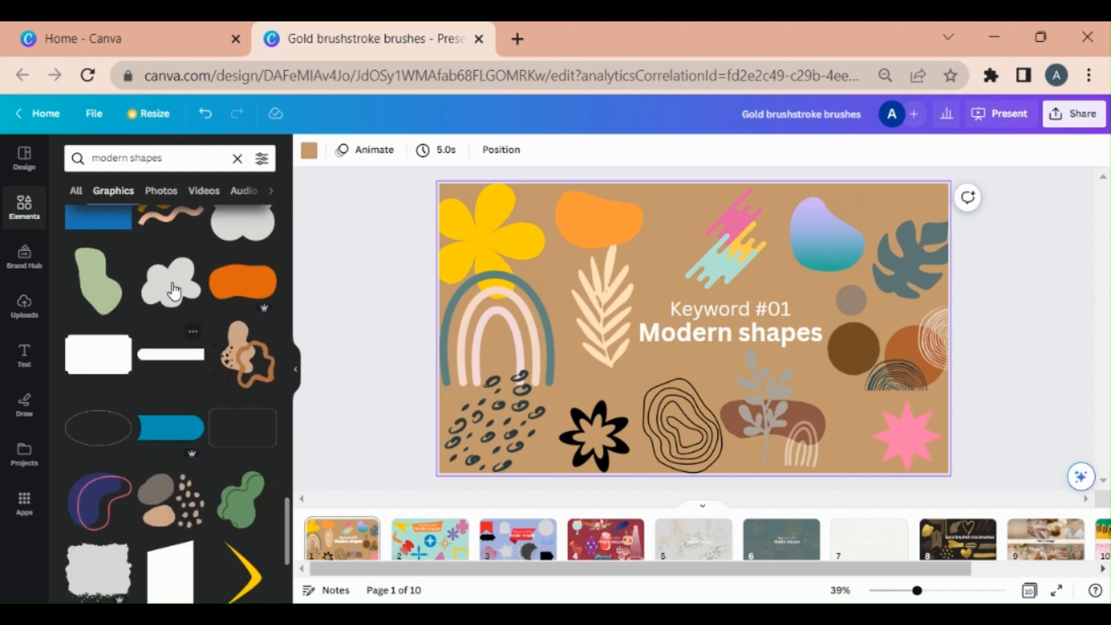
Add the white cloud-shaped graphic to the slide and move it near the top right
{"action": "left_click", "coordinate": [172, 282]}
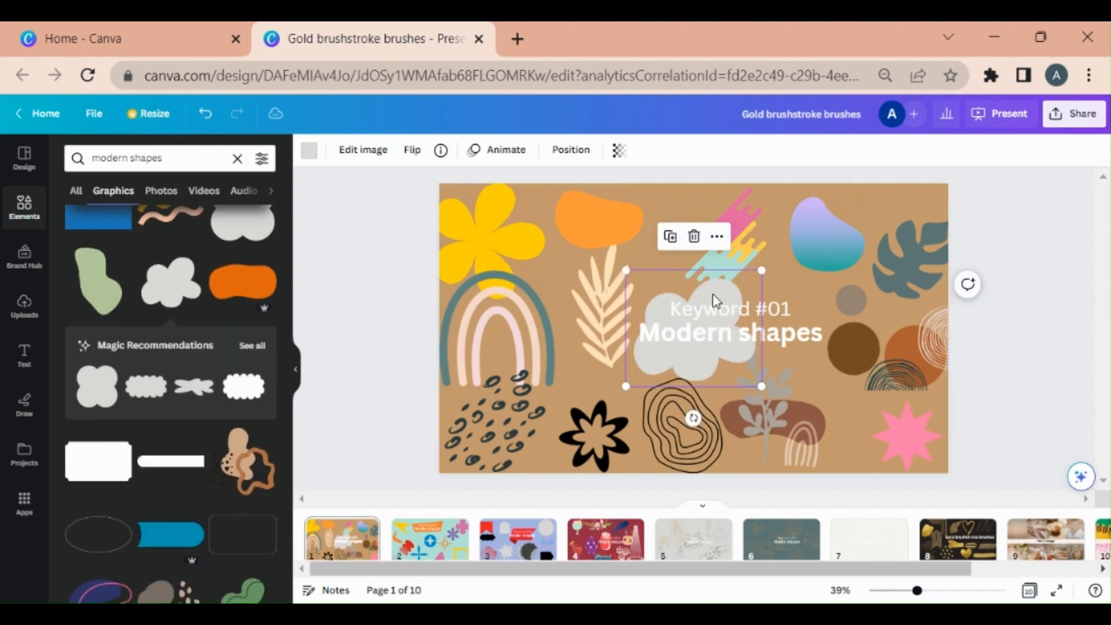
{"action": "left_click_drag", "start_coordinate": [716, 299], "coordinate": [815, 225]}
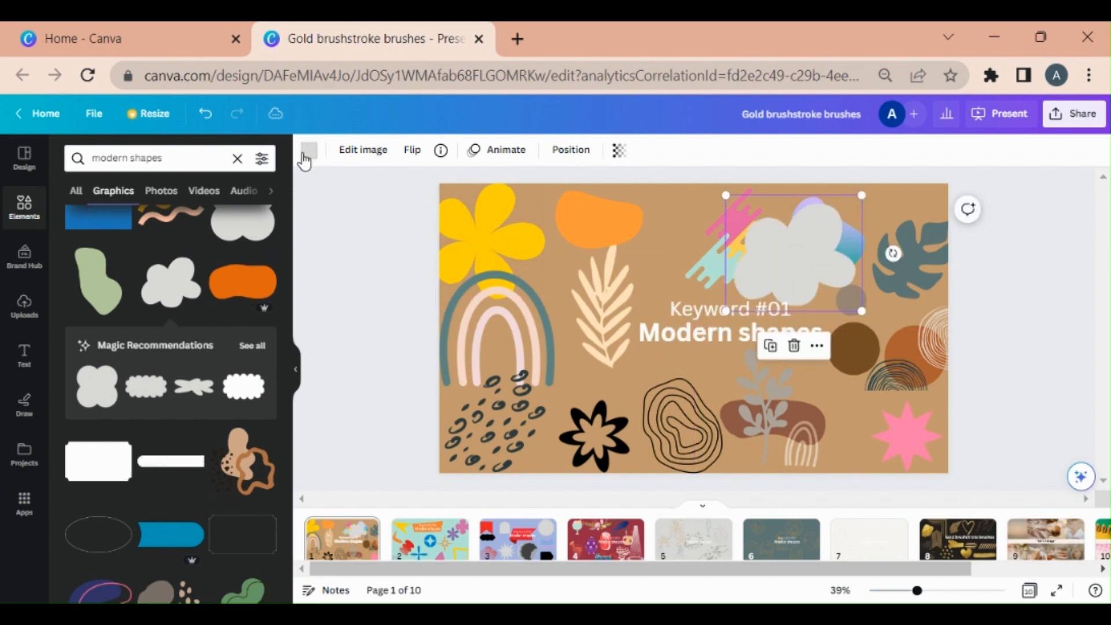
Recolor the cloud graphic purple, then red, and move it left toward the top centre of the slide
{"action": "left_click", "coordinate": [308, 153]}
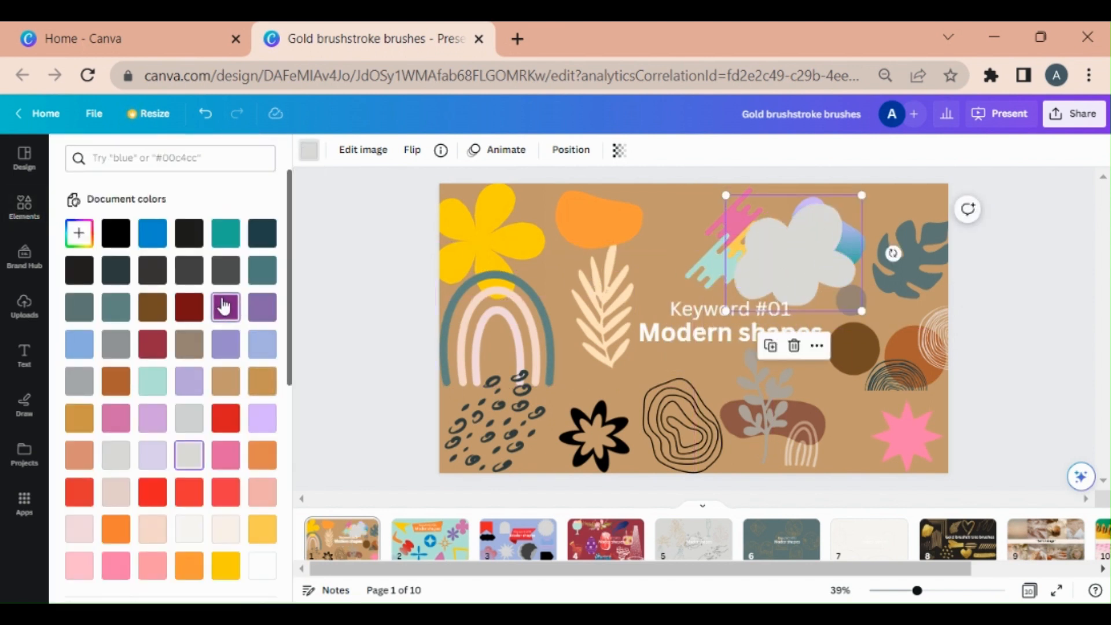
{"action": "left_click", "coordinate": [224, 307]}
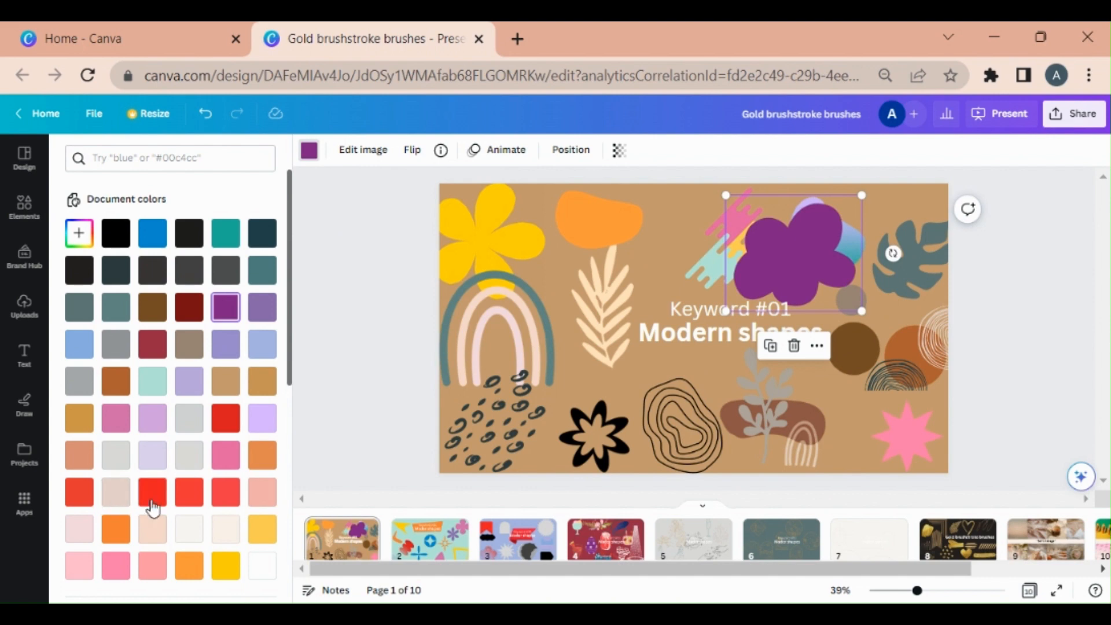
{"action": "left_click", "coordinate": [152, 502]}
{"action": "left_click_drag", "start_coordinate": [790, 248], "coordinate": [610, 233]}
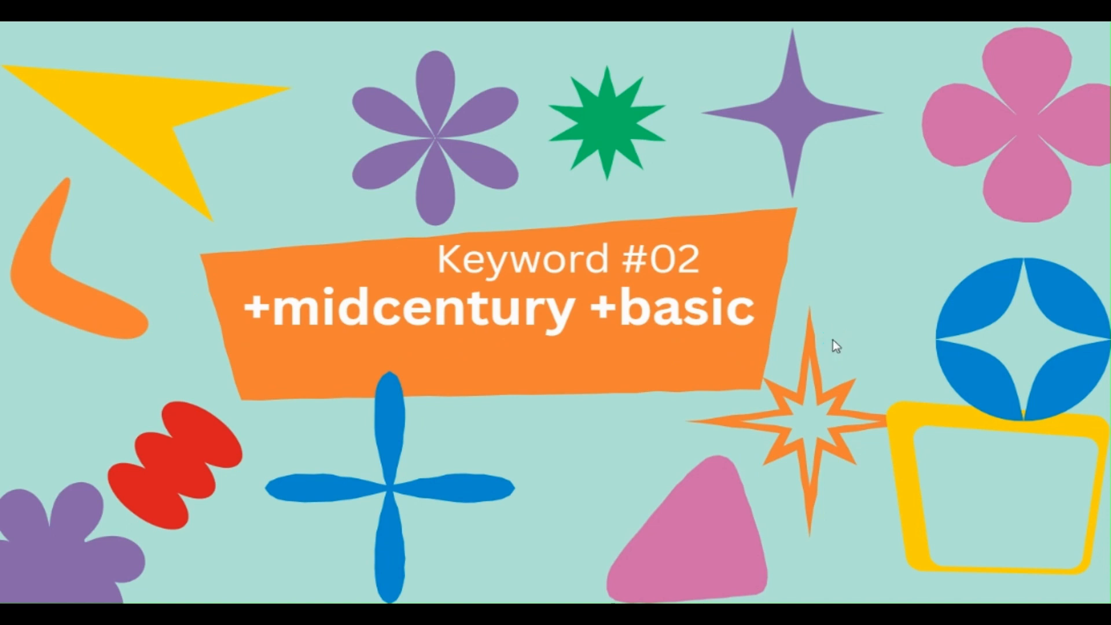
Copy the slide's +midcentury +basic keyword and search the elements library with it
{"action": "key", "text": "Escape"}
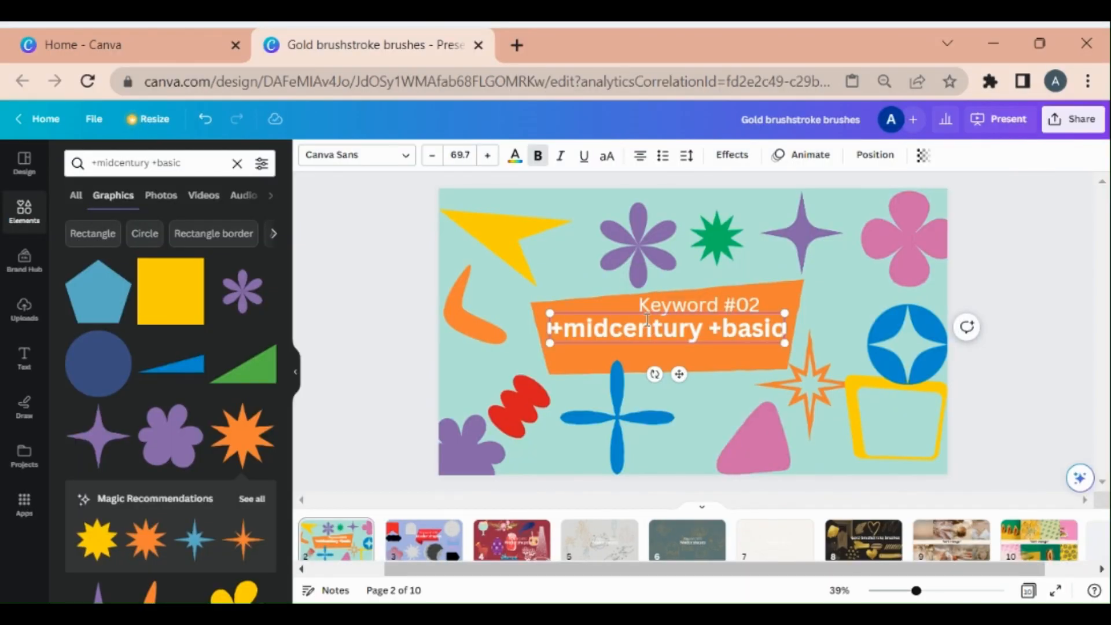
{"action": "double_click", "coordinate": [647, 320]}
{"action": "key", "text": "ctrl+c"}
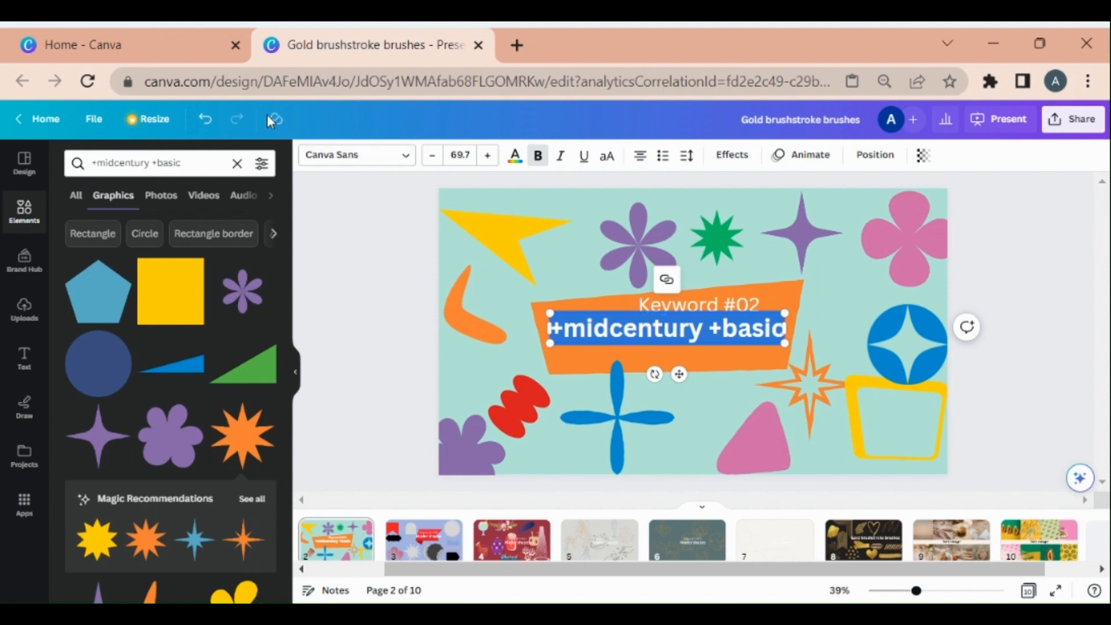
{"action": "left_click", "coordinate": [236, 162]}
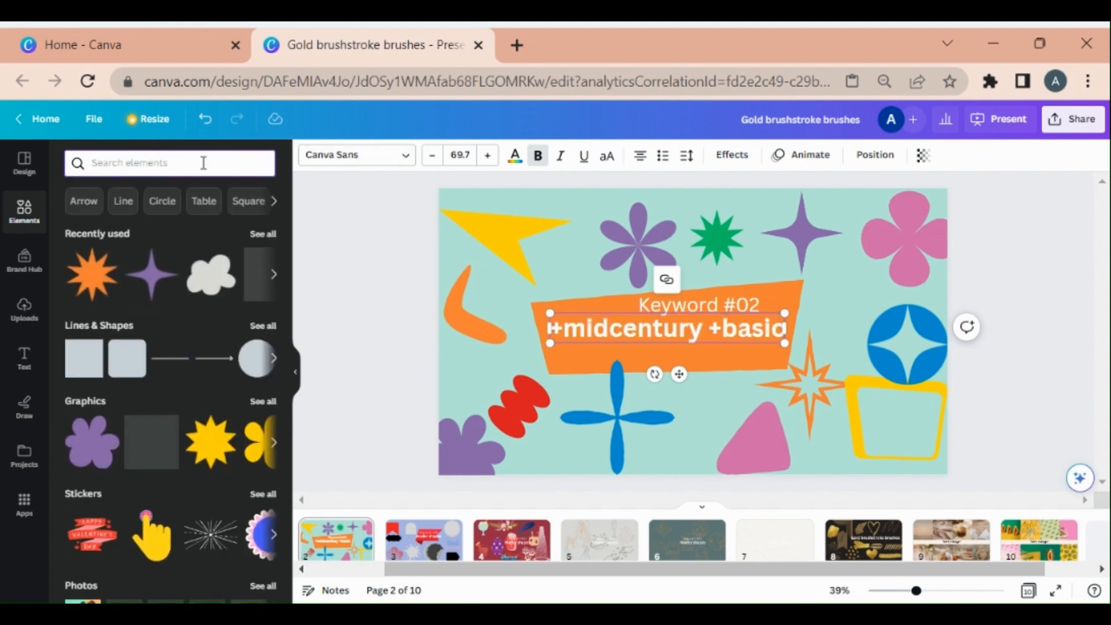
{"action": "key", "text": "ctrl+v"}
{"action": "key", "text": "Return"}
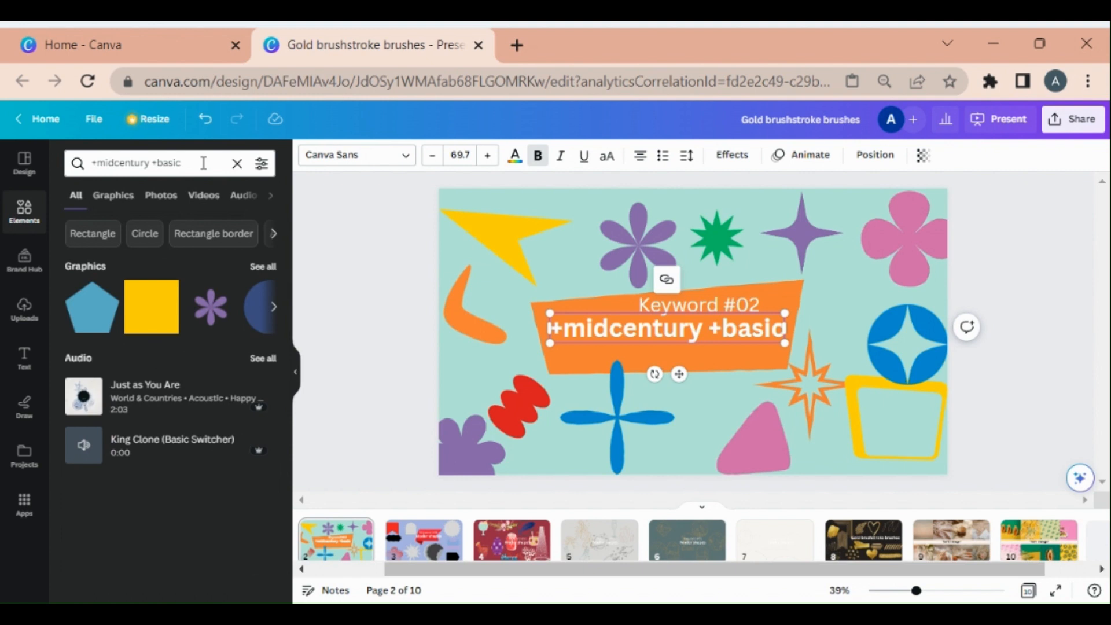
Browse the graphics results for +midcentury +basic
{"action": "left_click", "coordinate": [111, 200]}
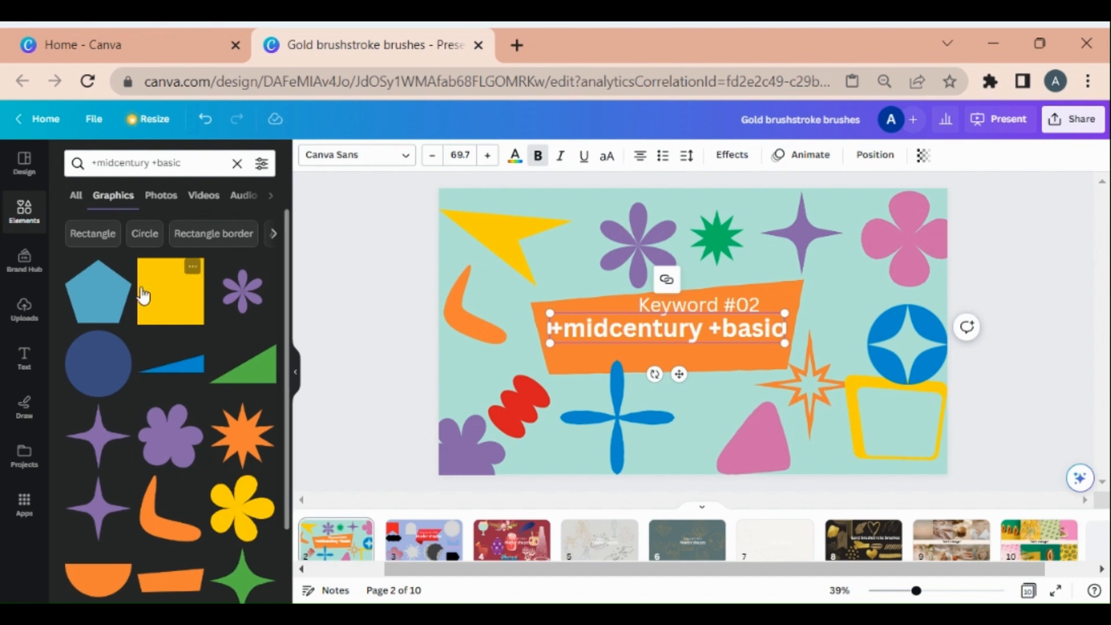
{"action": "scroll", "coordinate": [180, 364], "scroll_direction": "down", "scroll_amount": 3}
{"action": "scroll", "coordinate": [181, 372], "scroll_direction": "down", "scroll_amount": 5}
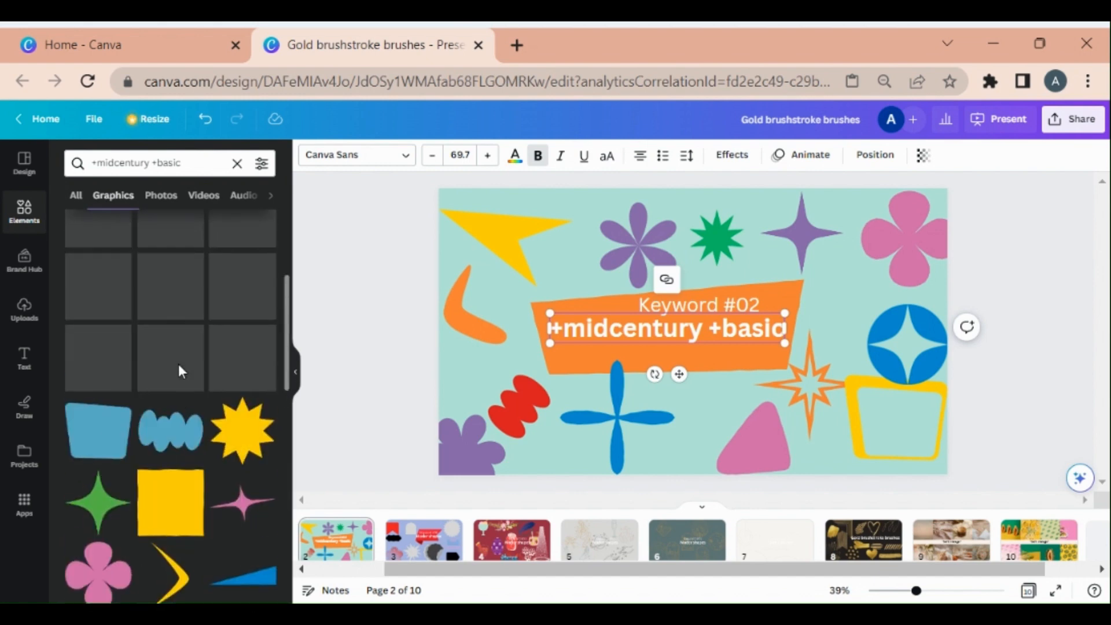
{"action": "scroll", "coordinate": [180, 370], "scroll_direction": "down", "scroll_amount": 10}
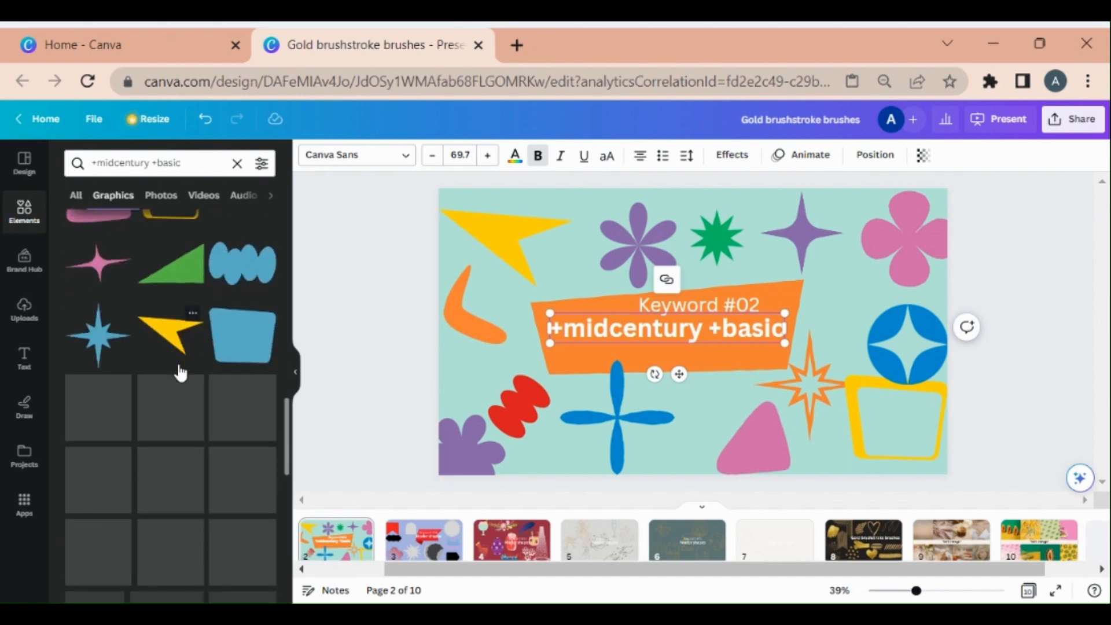
{"action": "scroll", "coordinate": [181, 370], "scroll_direction": "down", "scroll_amount": 8}
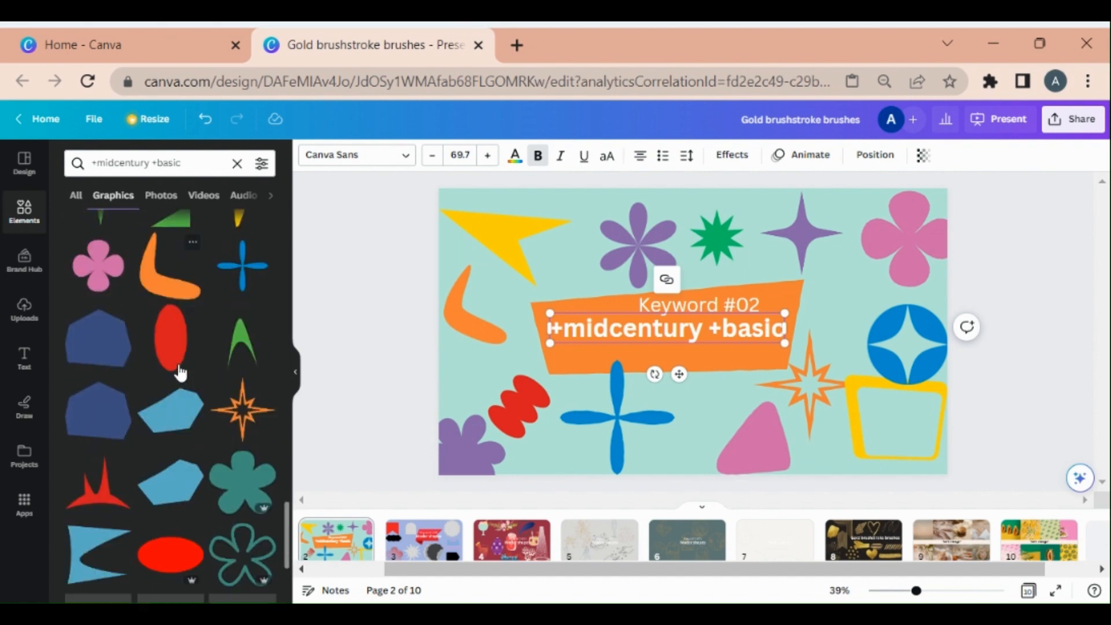
{"action": "scroll", "coordinate": [178, 363], "scroll_direction": "down", "scroll_amount": 1}
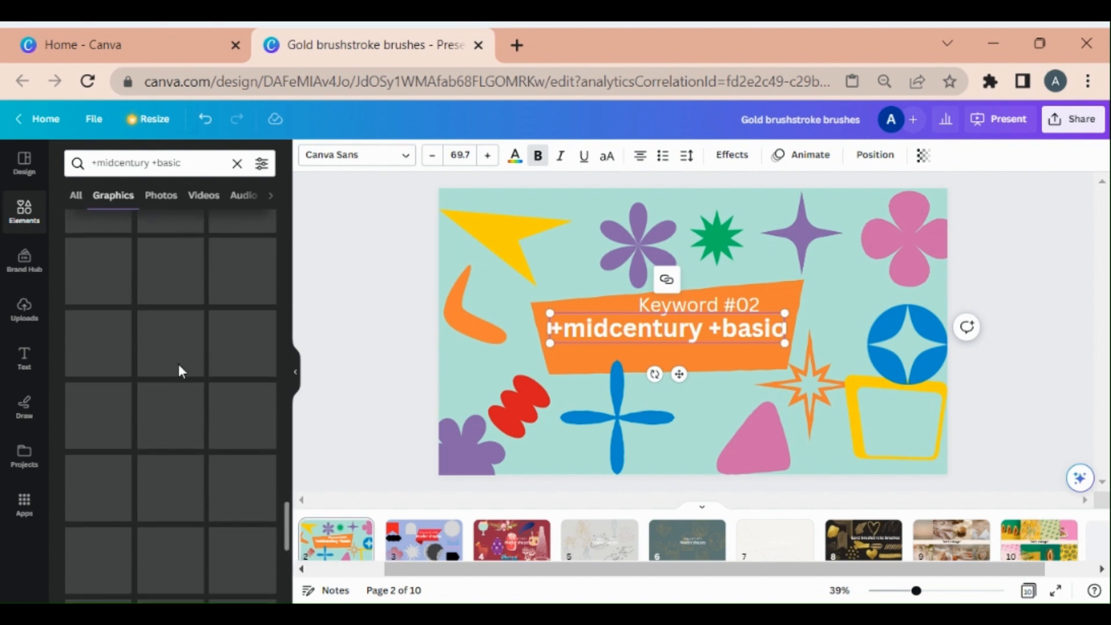
{"action": "scroll", "coordinate": [178, 364], "scroll_direction": "down", "scroll_amount": 3}
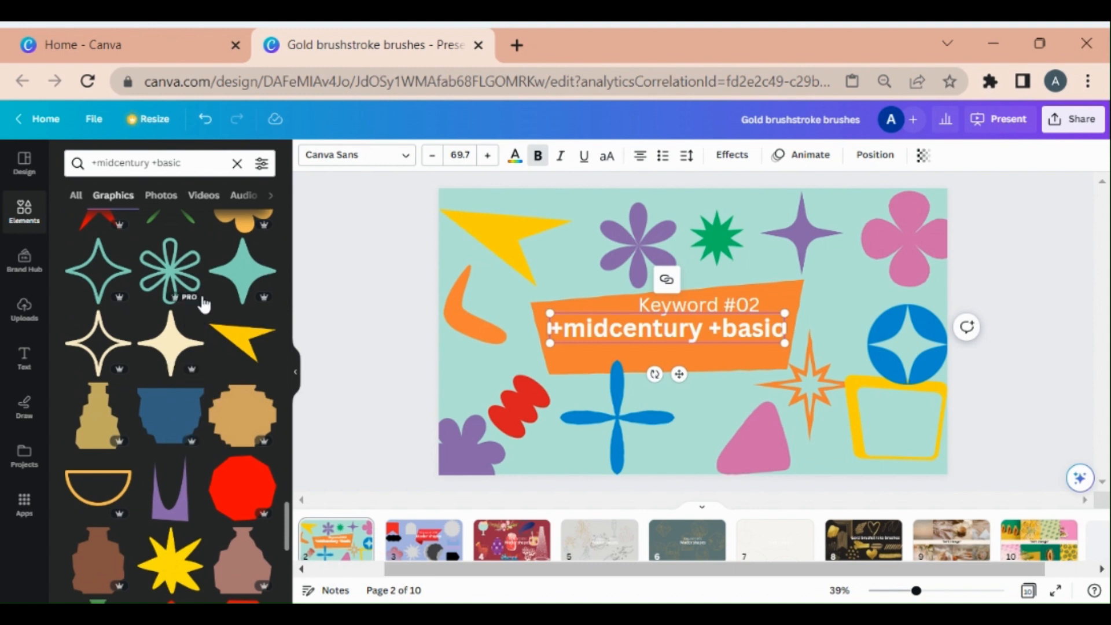
Add the teal flower-outline graphic, shrink it and move it below the title banner
{"action": "left_click", "coordinate": [170, 271]}
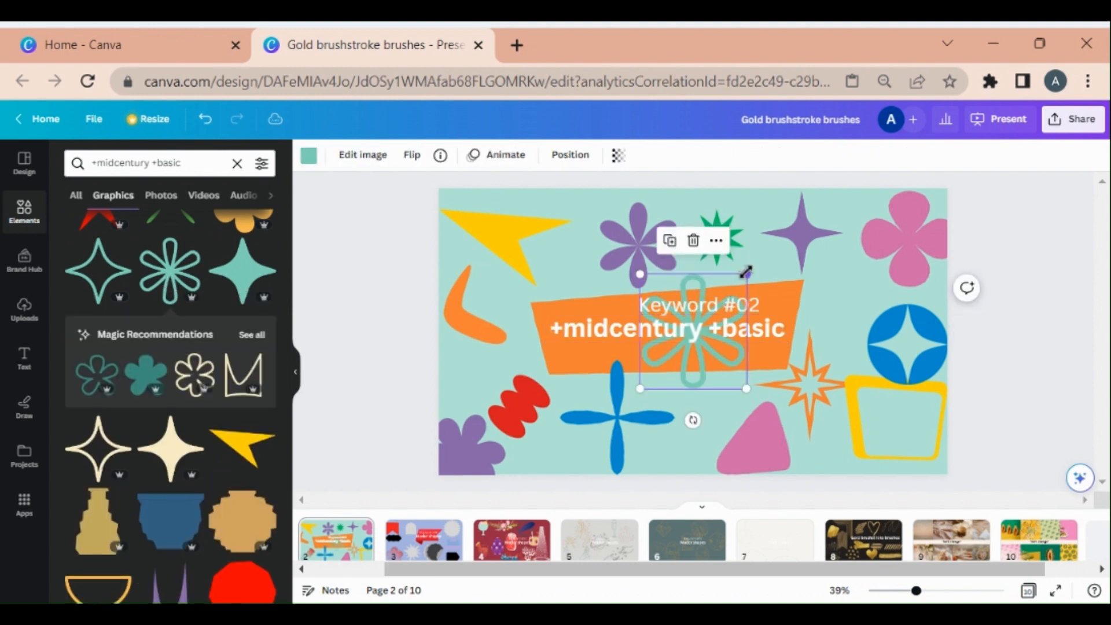
{"action": "left_click_drag", "start_coordinate": [747, 274], "coordinate": [718, 307]}
{"action": "left_click_drag", "start_coordinate": [673, 357], "coordinate": [698, 404]}
Shrink the blue four-pointed cross graphic and nudge the flower outline beside it
{"action": "left_click", "coordinate": [638, 386]}
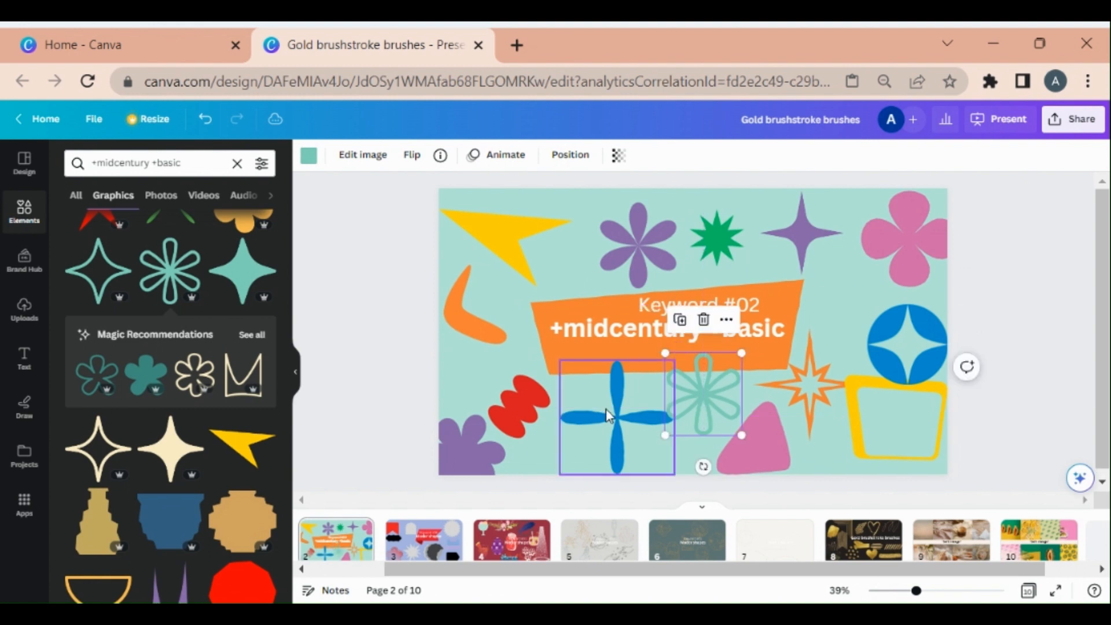
{"action": "left_click_drag", "start_coordinate": [676, 357], "coordinate": [638, 397]}
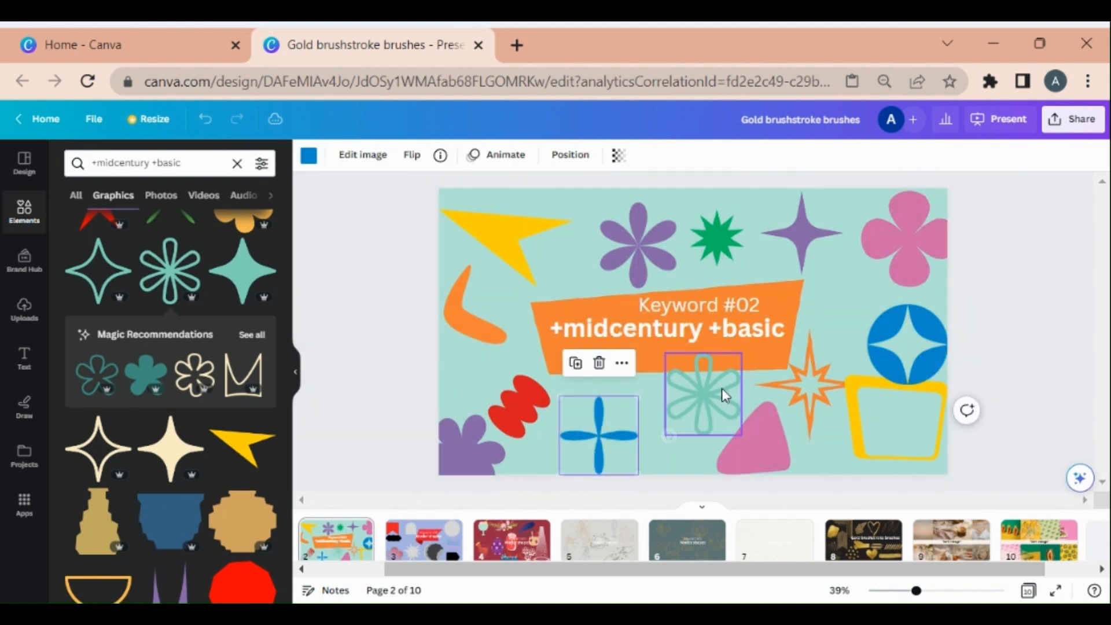
{"action": "left_click_drag", "start_coordinate": [724, 395], "coordinate": [701, 411]}
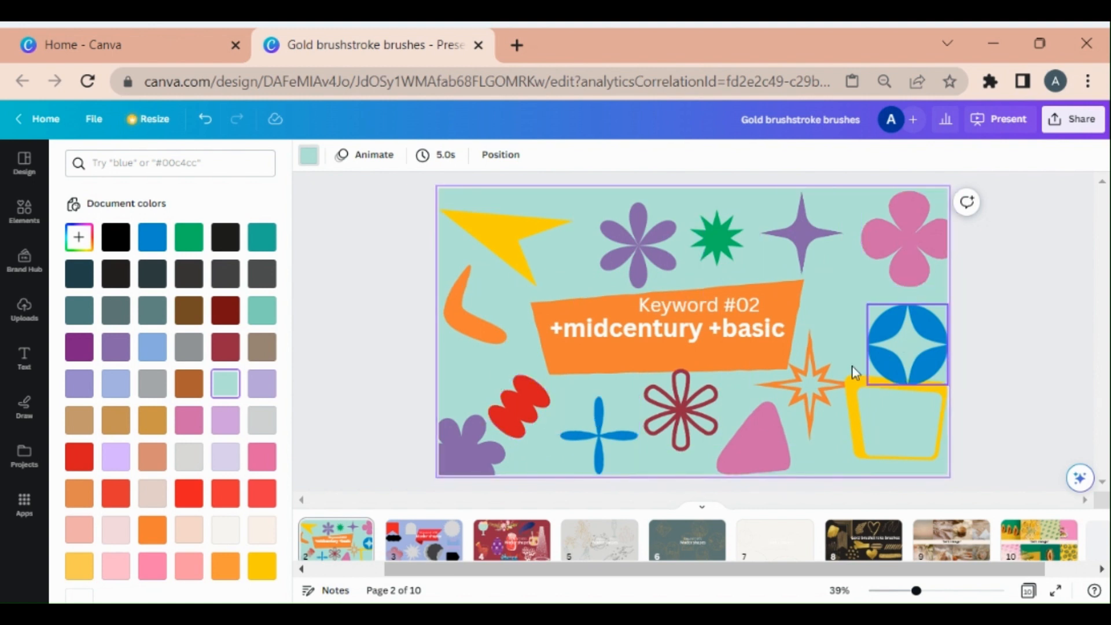
Recolor the pink four-petal flower in the slide's top right corner red
{"action": "left_click_drag", "start_coordinate": [907, 259], "coordinate": [898, 272]}
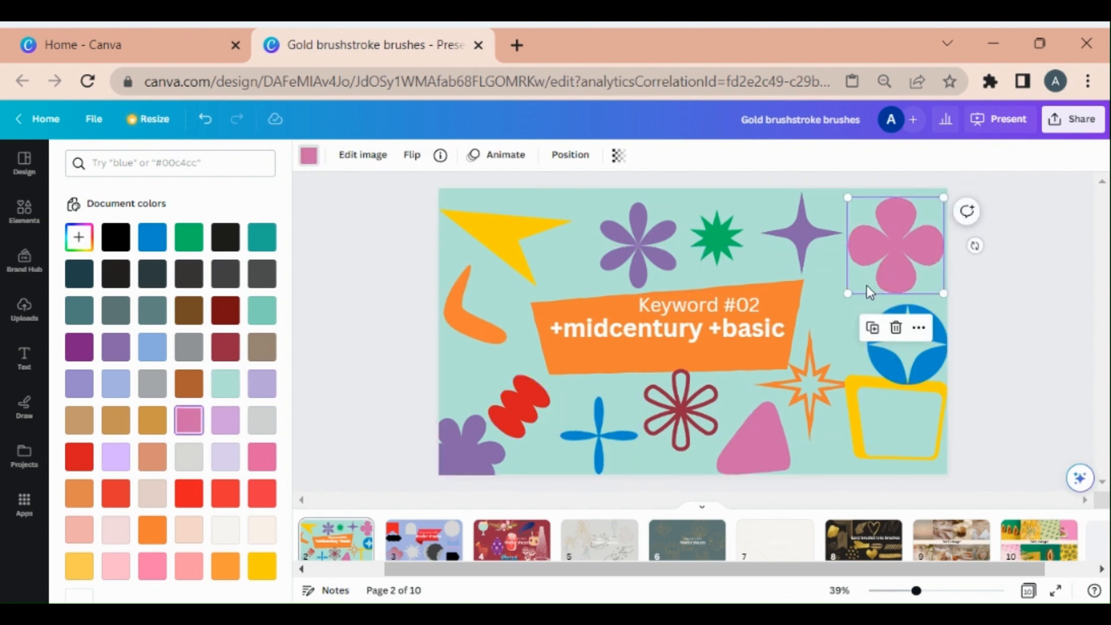
{"action": "left_click", "coordinate": [79, 456]}
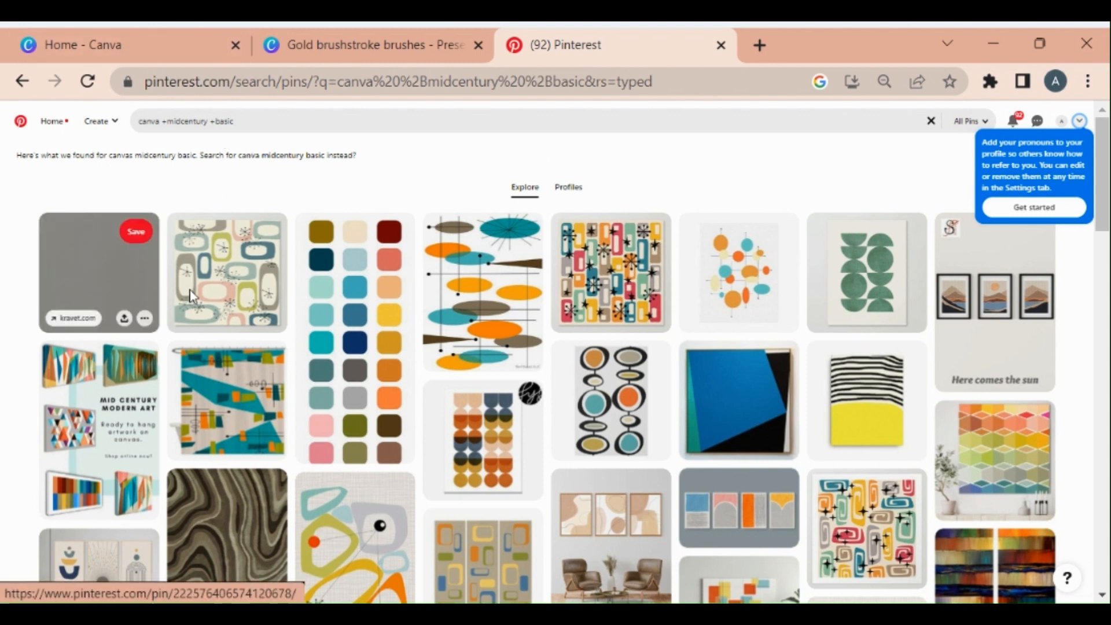
Switch to the Pinterest tab and browse the canva +midcentury +basic pin results
{"action": "left_click", "coordinate": [348, 47]}
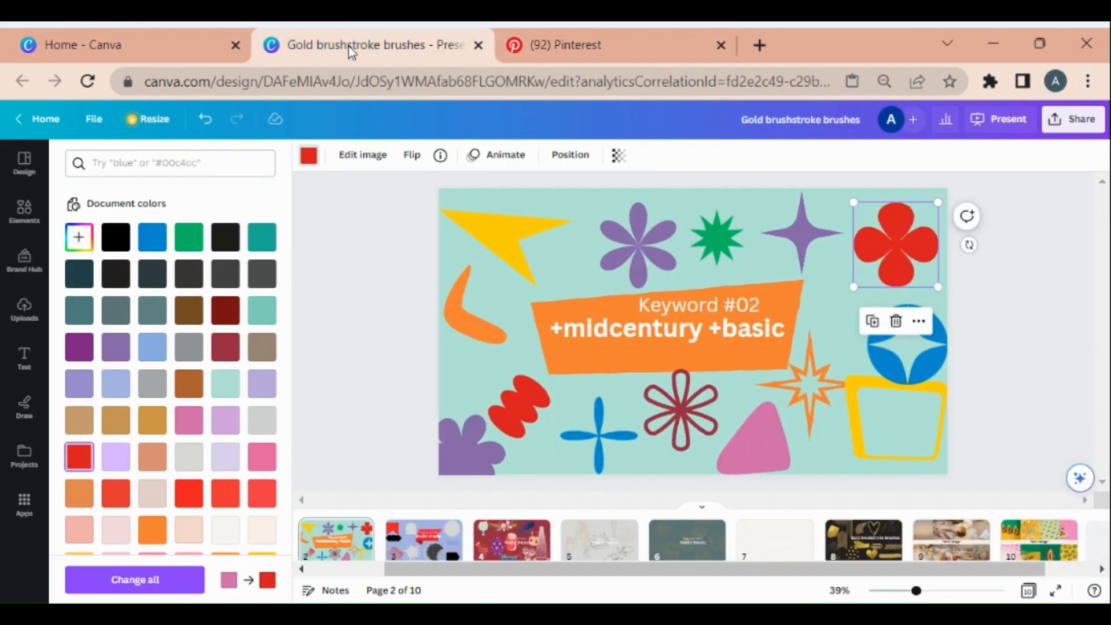
{"action": "left_click", "coordinate": [643, 35]}
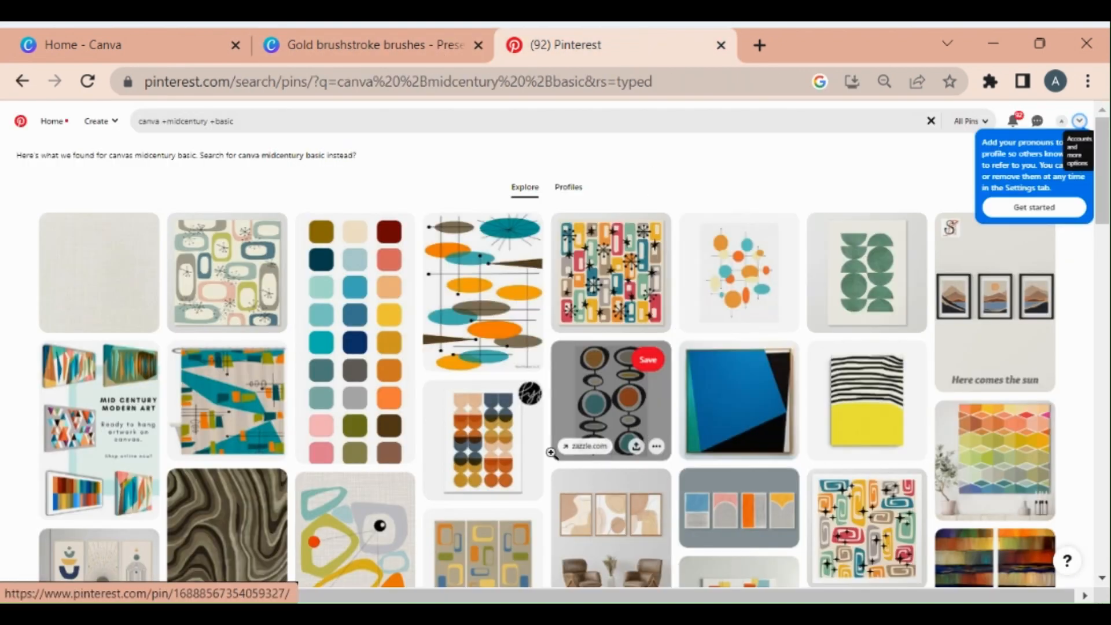
{"action": "scroll", "coordinate": [668, 430], "scroll_direction": "down", "scroll_amount": 5}
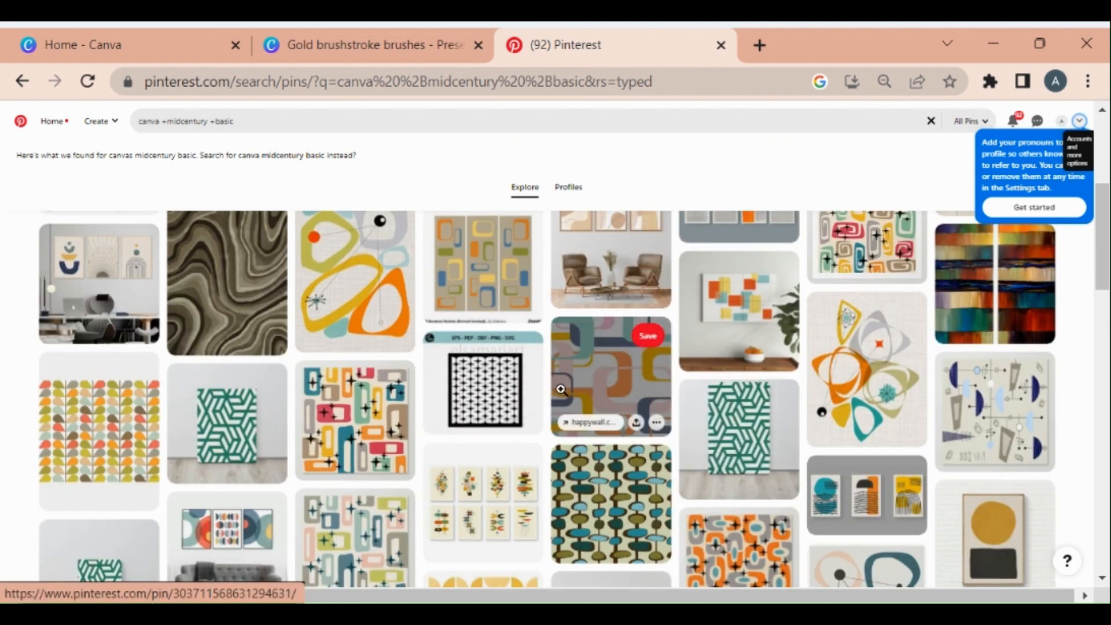
{"action": "scroll", "coordinate": [561, 389], "scroll_direction": "down", "scroll_amount": 15}
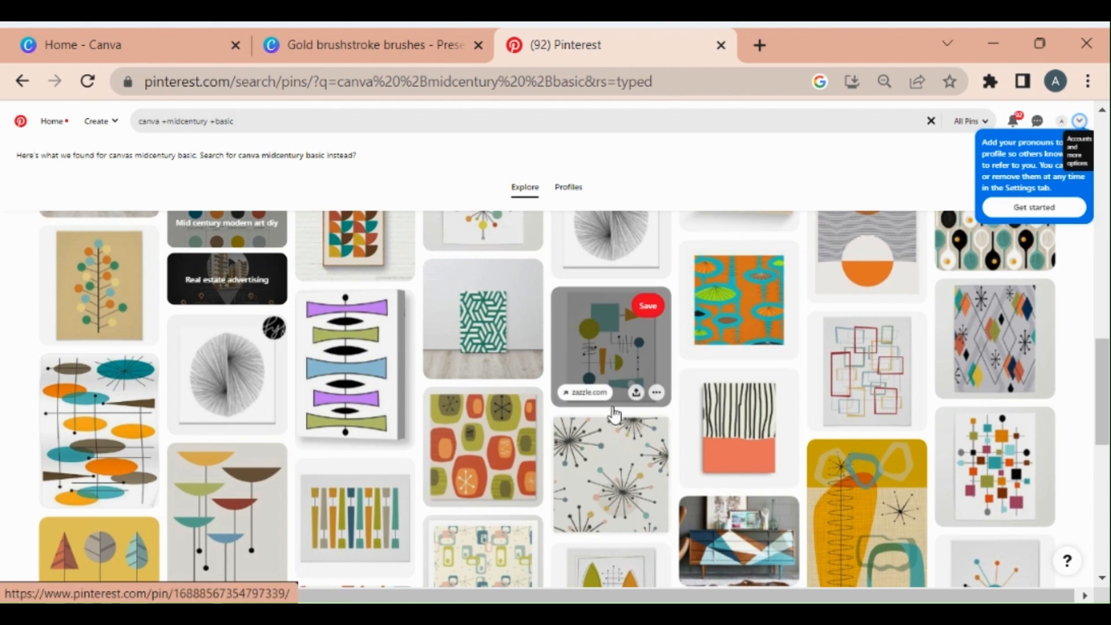
Scroll further through the canva +midcentury +basic Pinterest pin results
{"action": "scroll", "coordinate": [760, 398], "scroll_direction": "down", "scroll_amount": 10}
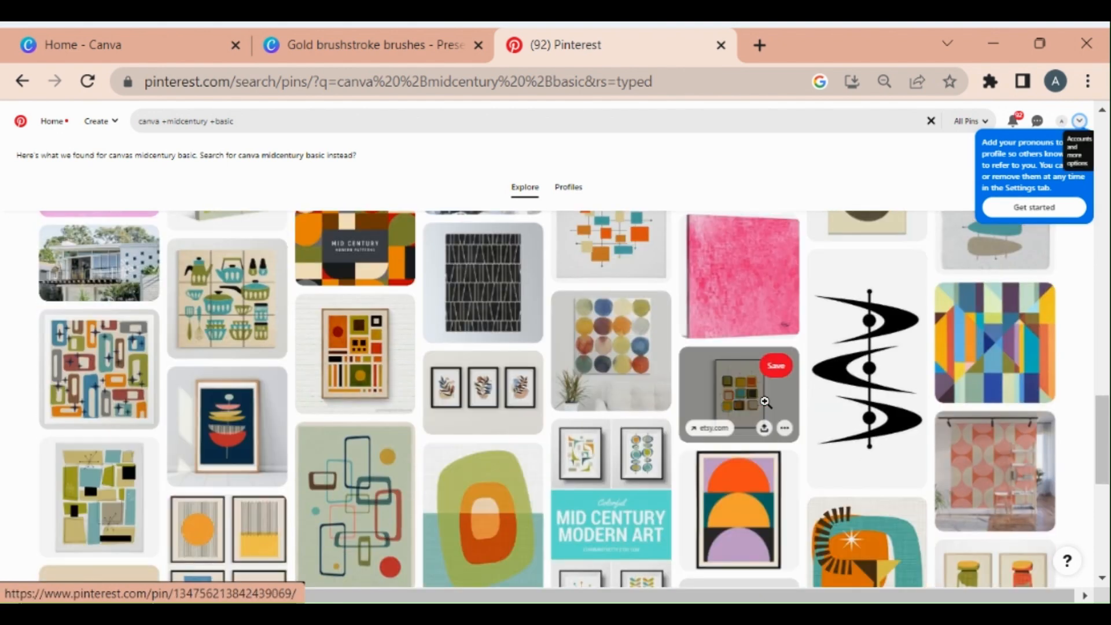
{"action": "scroll", "coordinate": [764, 402], "scroll_direction": "down", "scroll_amount": 15}
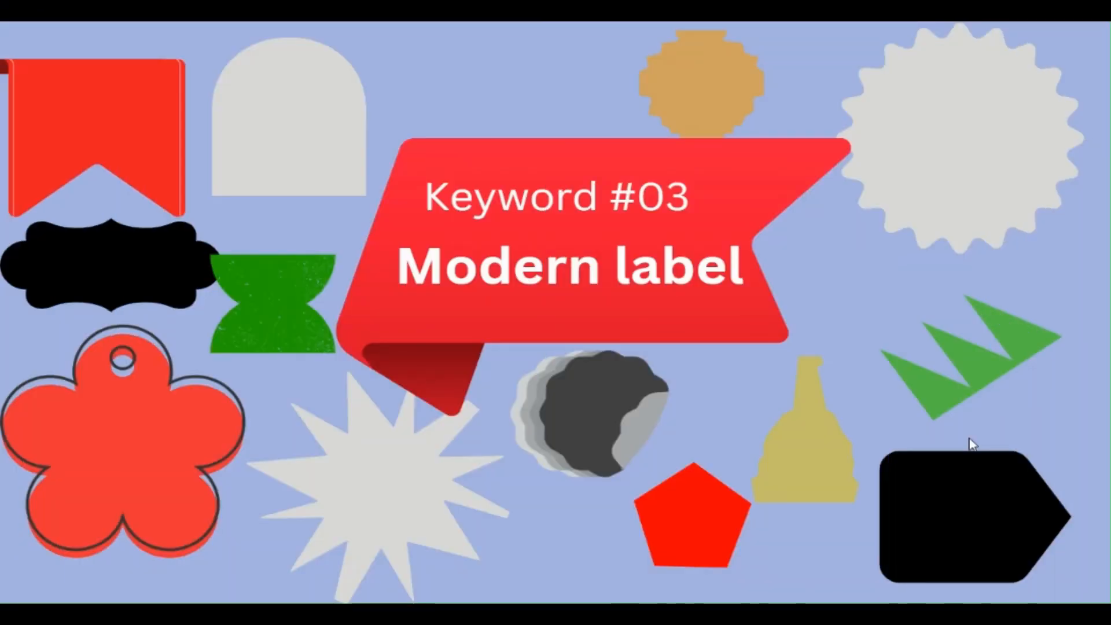
Copy the slide's Modern label title text and search the elements library for Modern label
{"action": "key", "text": "Escape"}
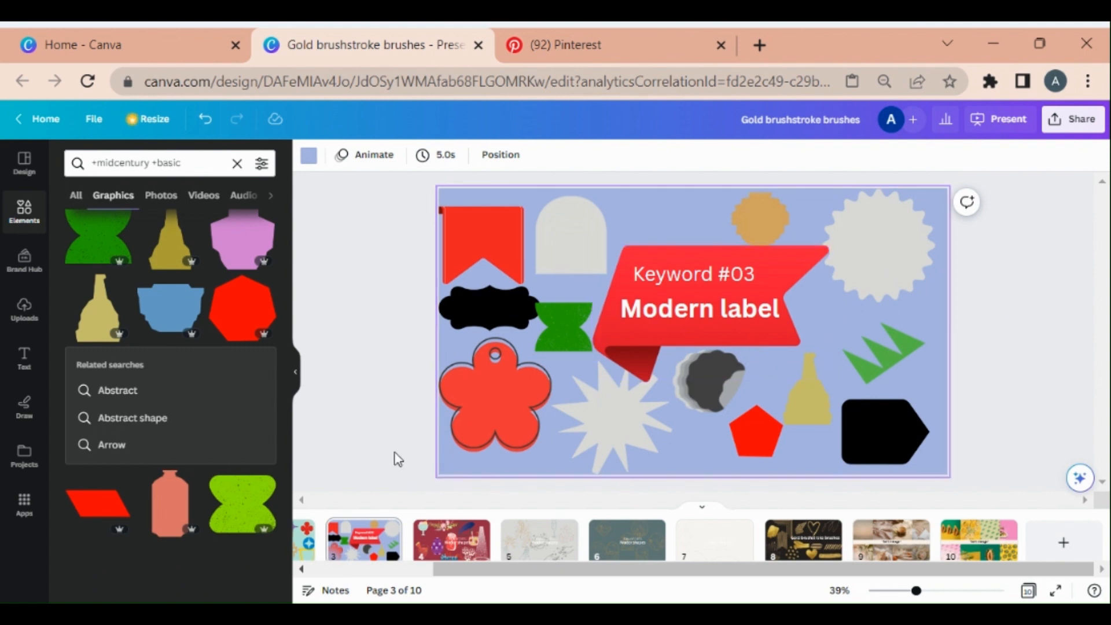
{"action": "left_click", "coordinate": [669, 315]}
{"action": "left_click", "coordinate": [669, 312]}
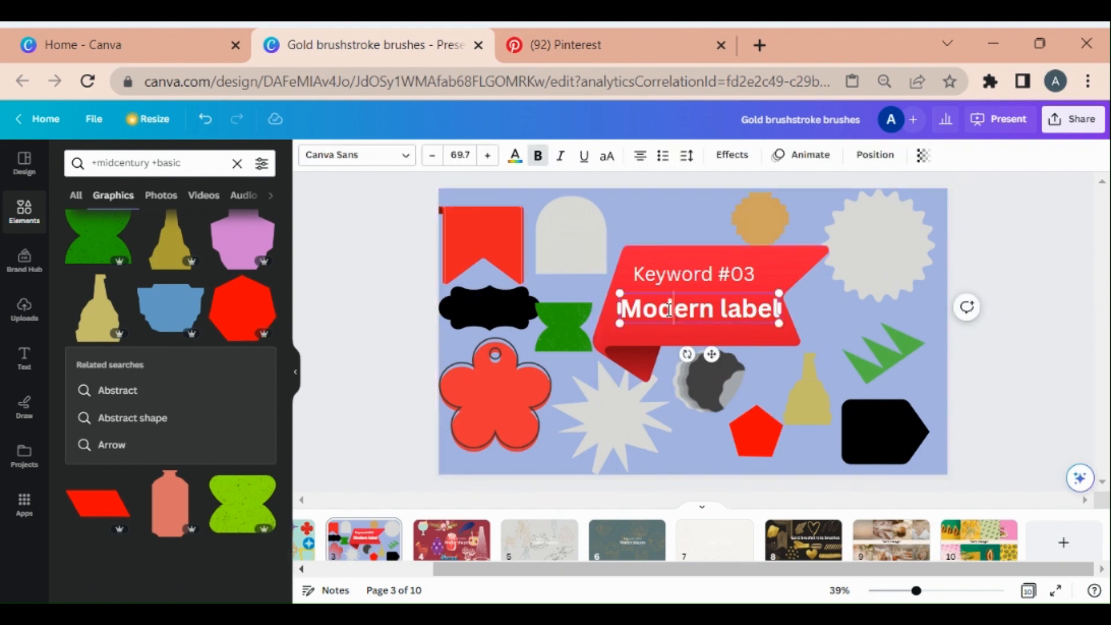
{"action": "key", "text": "ctrl+a"}
{"action": "key", "text": "ctrl+c"}
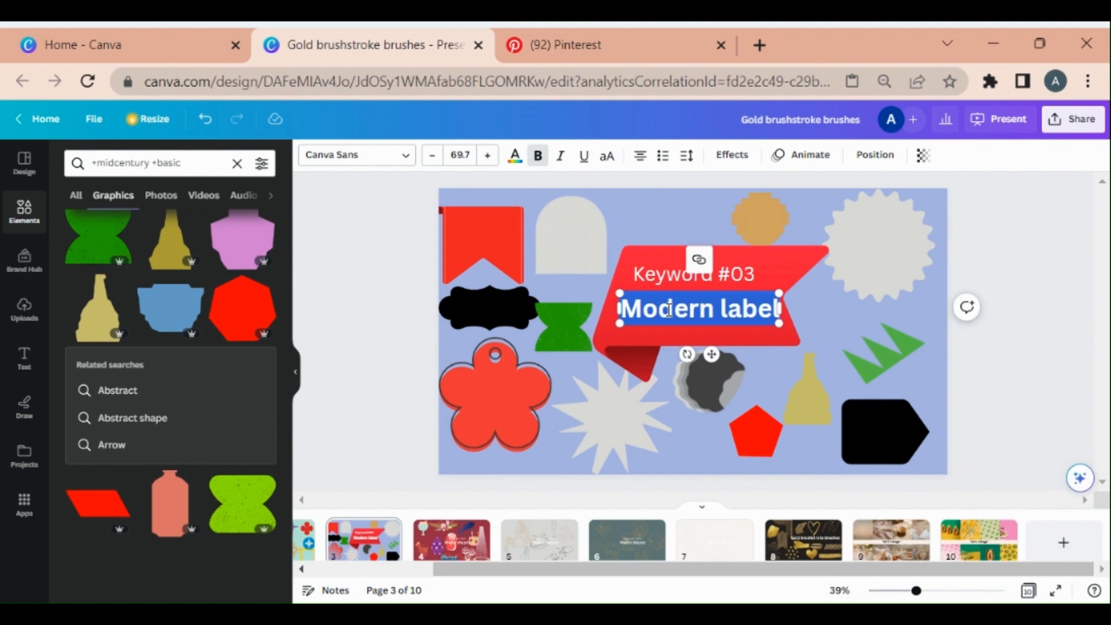
{"action": "left_click", "coordinate": [238, 163]}
{"action": "left_click", "coordinate": [186, 164]}
{"action": "key", "text": "ctrl+v"}
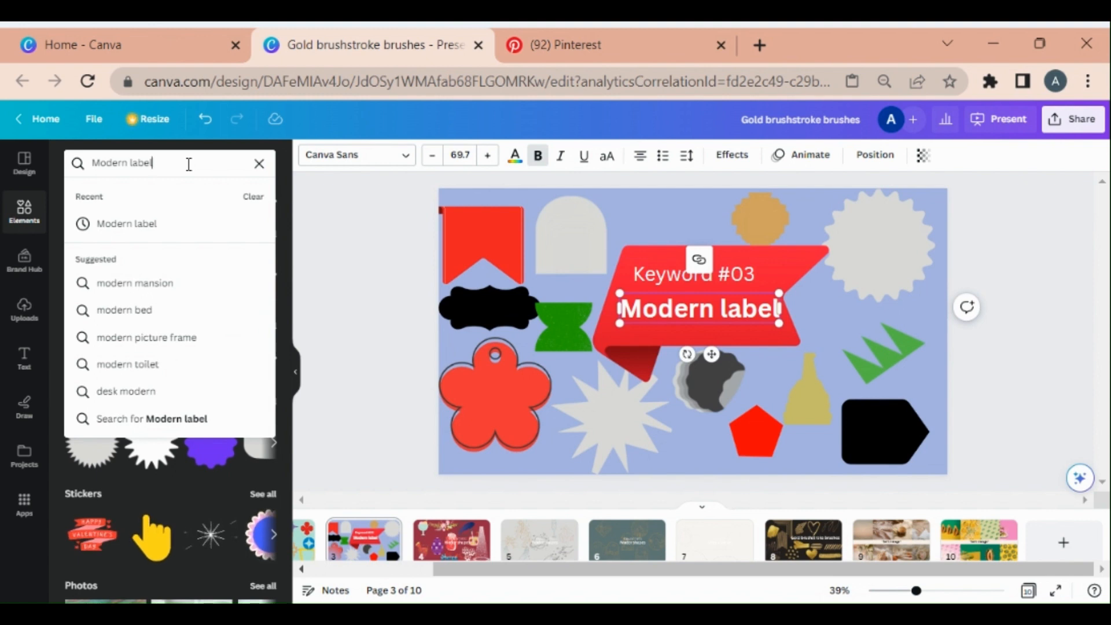
{"action": "key", "text": "Return"}
Browse the Graphics results for Modern label in the elements panel
{"action": "scroll", "coordinate": [188, 362], "scroll_direction": "down", "scroll_amount": 3}
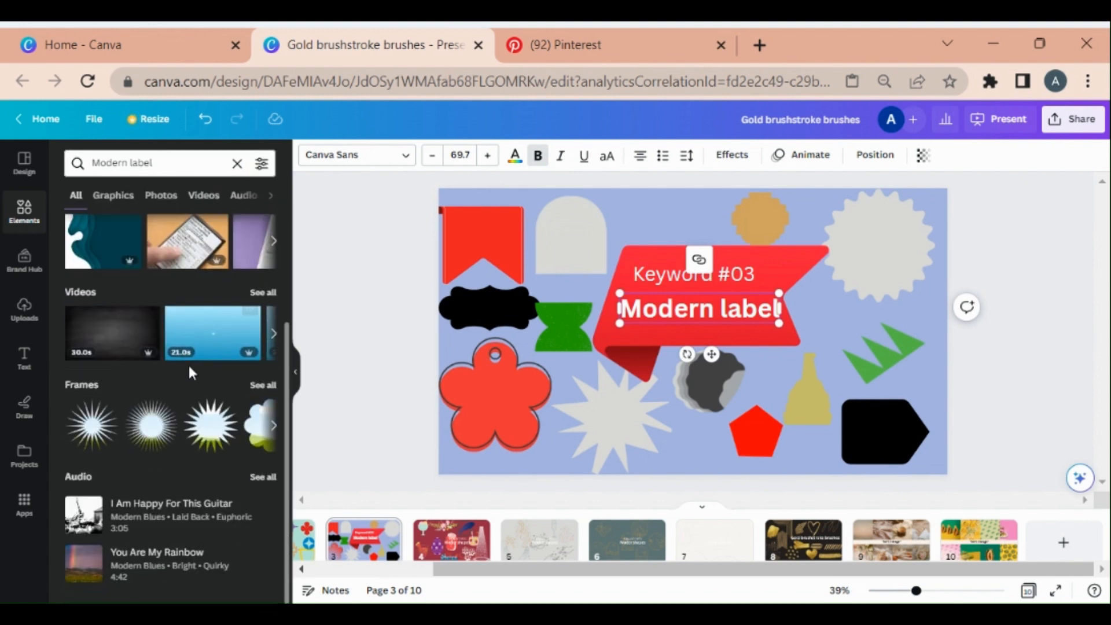
{"action": "scroll", "coordinate": [199, 485], "scroll_direction": "up", "scroll_amount": 3}
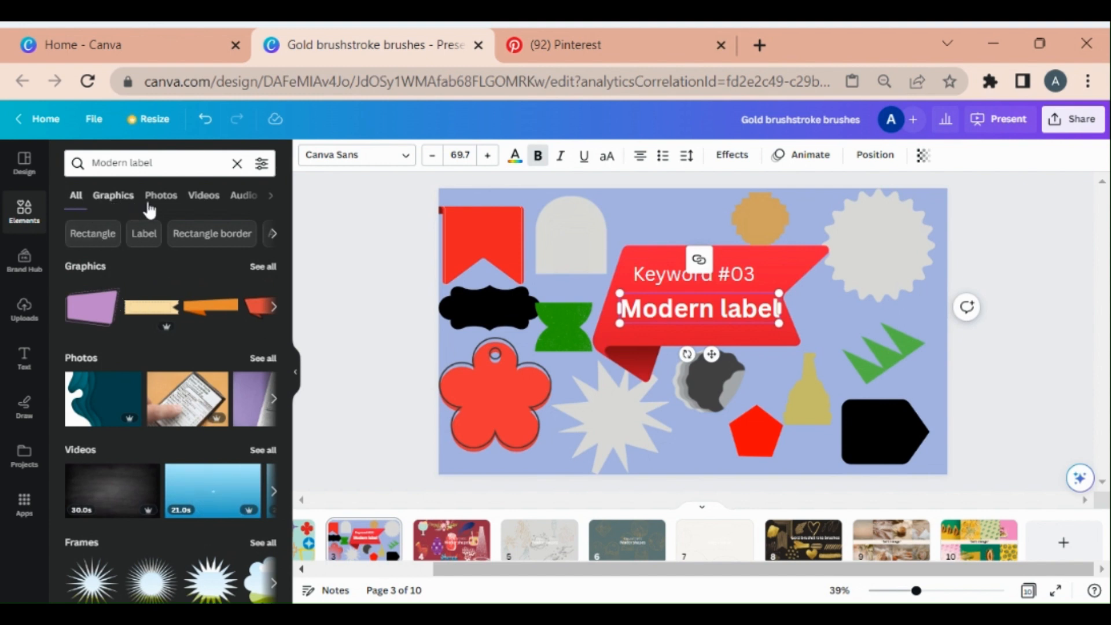
{"action": "left_click", "coordinate": [115, 197]}
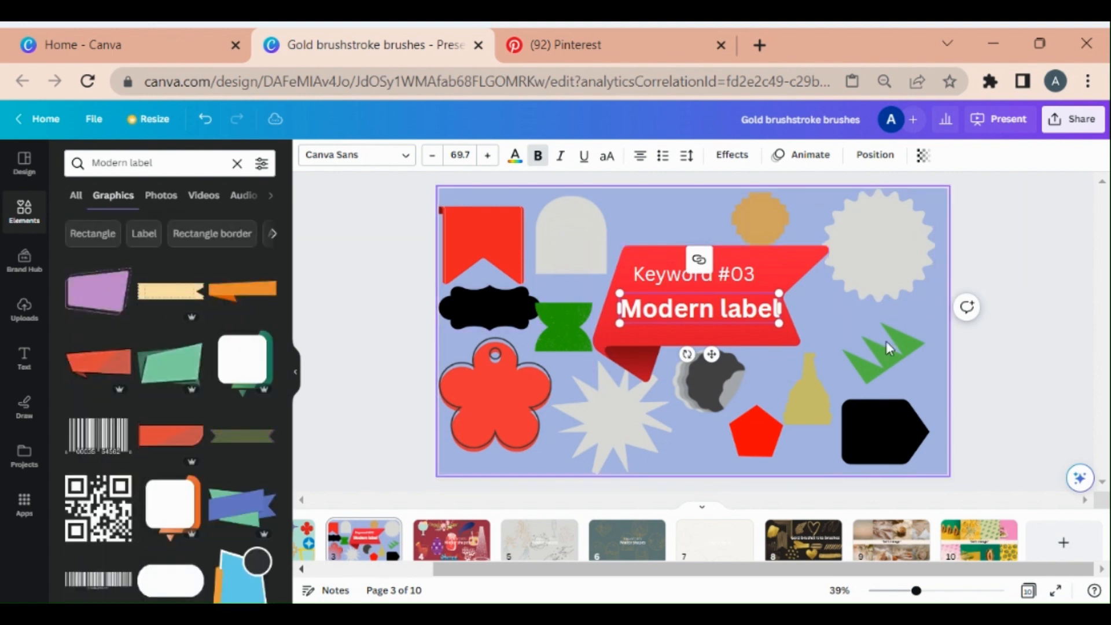
{"action": "scroll", "coordinate": [171, 314], "scroll_direction": "down", "scroll_amount": 10}
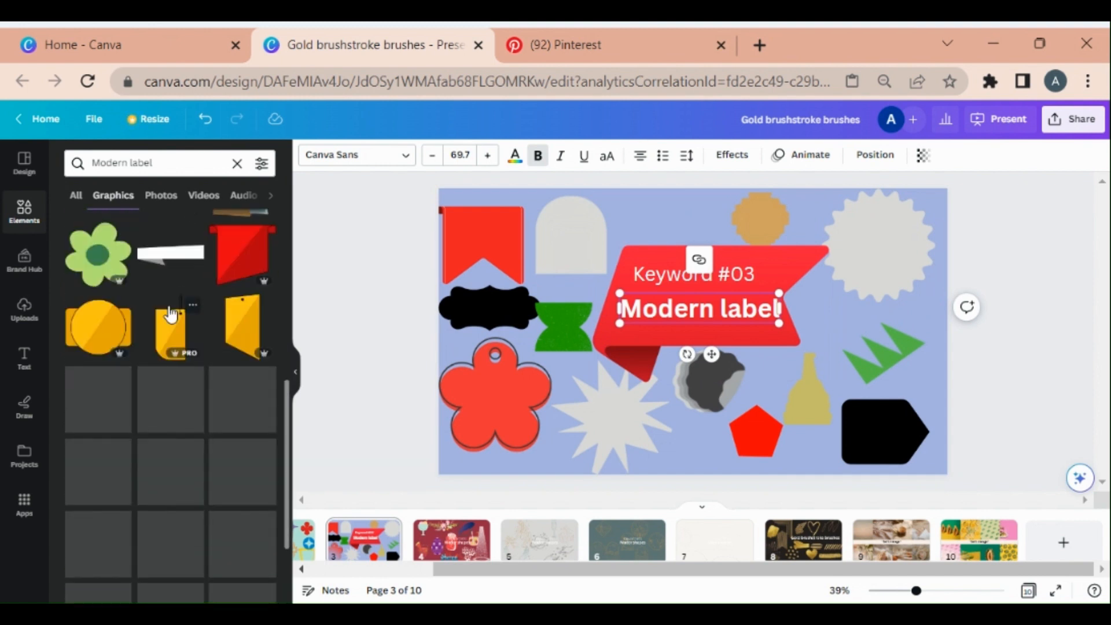
{"action": "scroll", "coordinate": [182, 246], "scroll_direction": "down", "scroll_amount": 10}
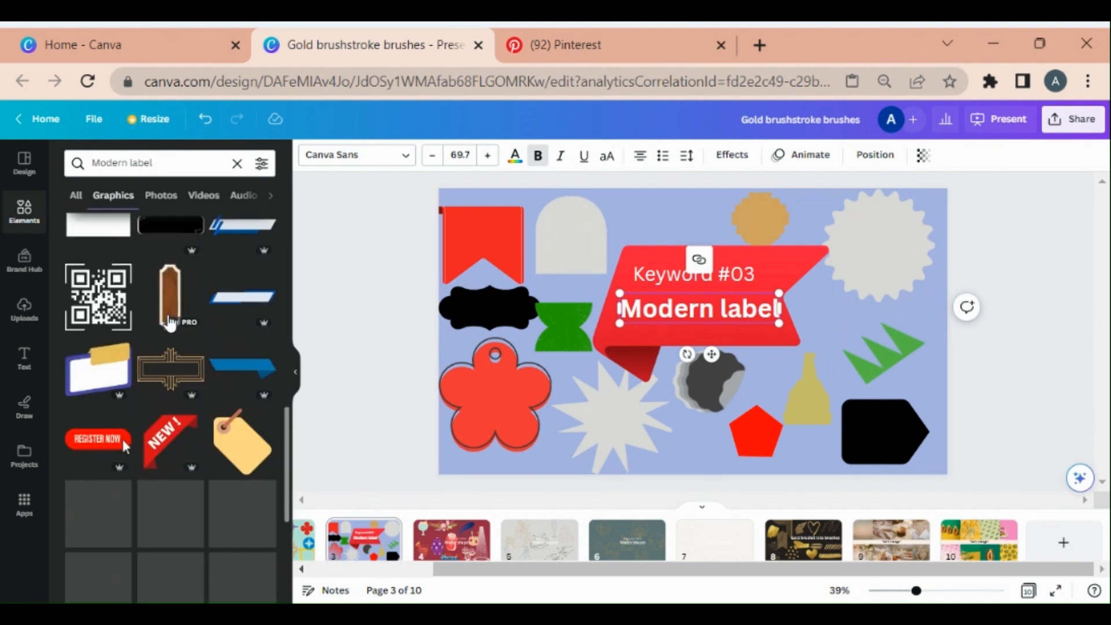
{"action": "scroll", "coordinate": [181, 410], "scroll_direction": "up", "scroll_amount": 5}
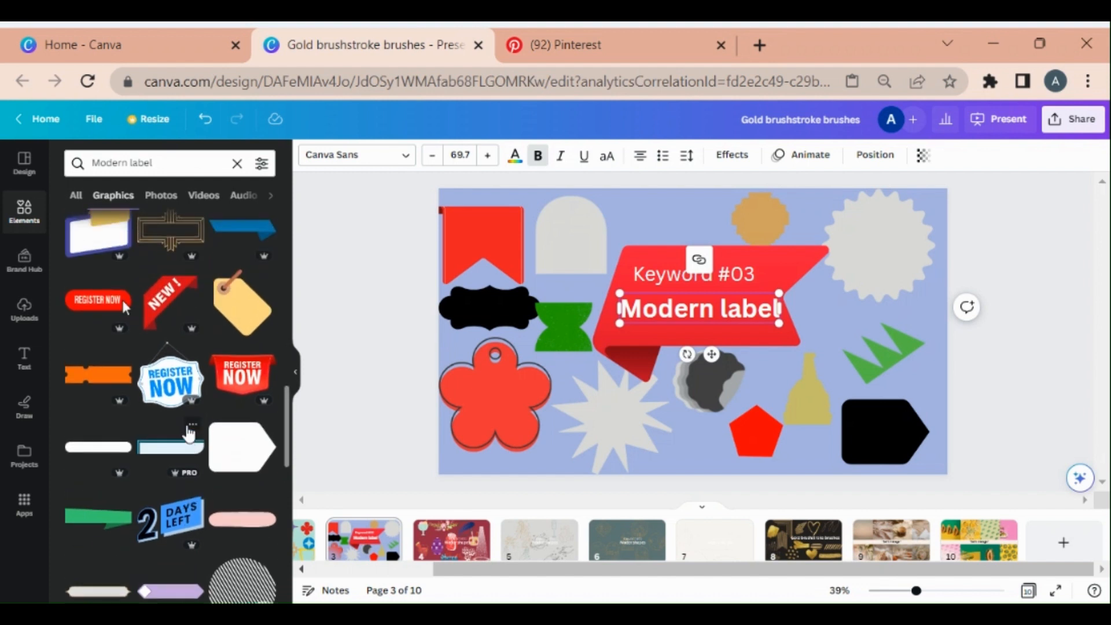
{"action": "scroll", "coordinate": [186, 432], "scroll_direction": "up", "scroll_amount": 3}
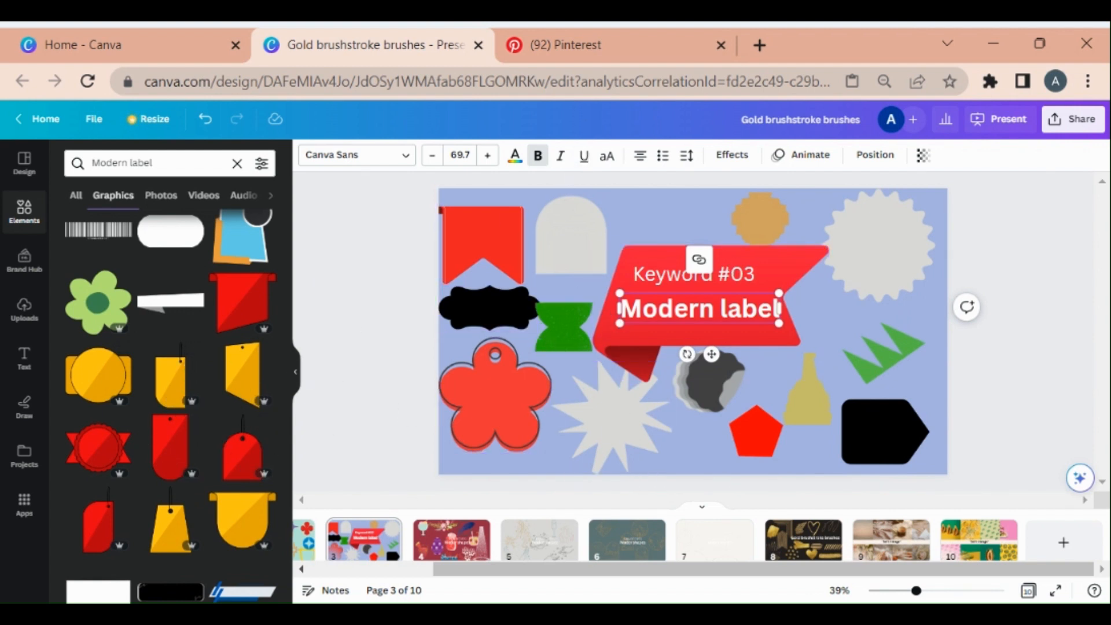
{"action": "scroll", "coordinate": [180, 343], "scroll_direction": "down", "scroll_amount": 10}
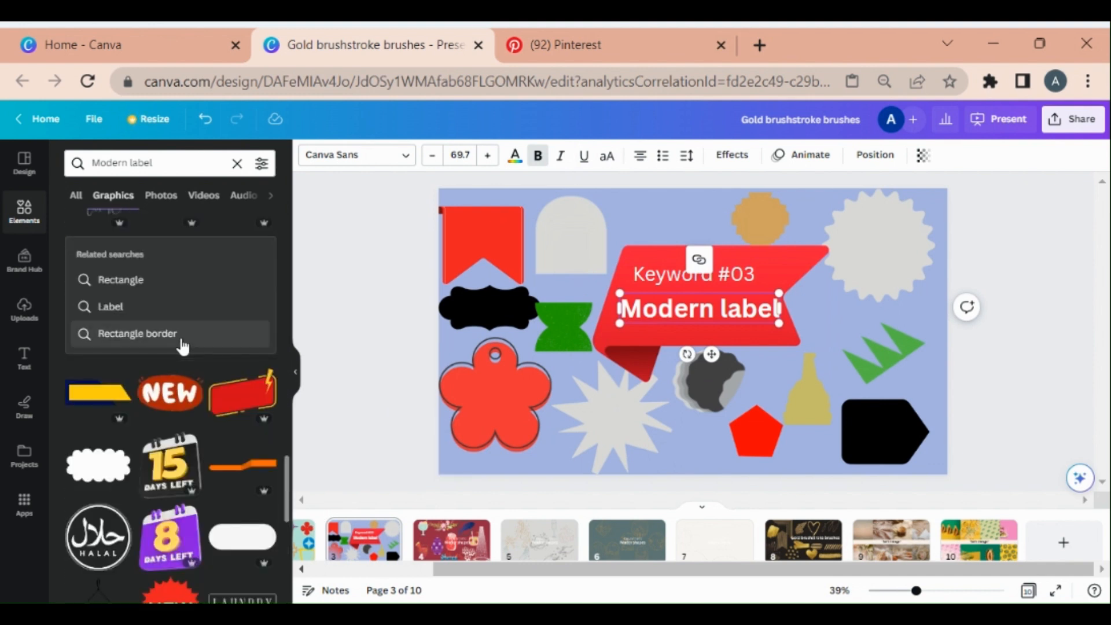
Switch to the Pinterest tab and browse the sticker pin and its related pins
{"action": "left_click", "coordinate": [611, 41]}
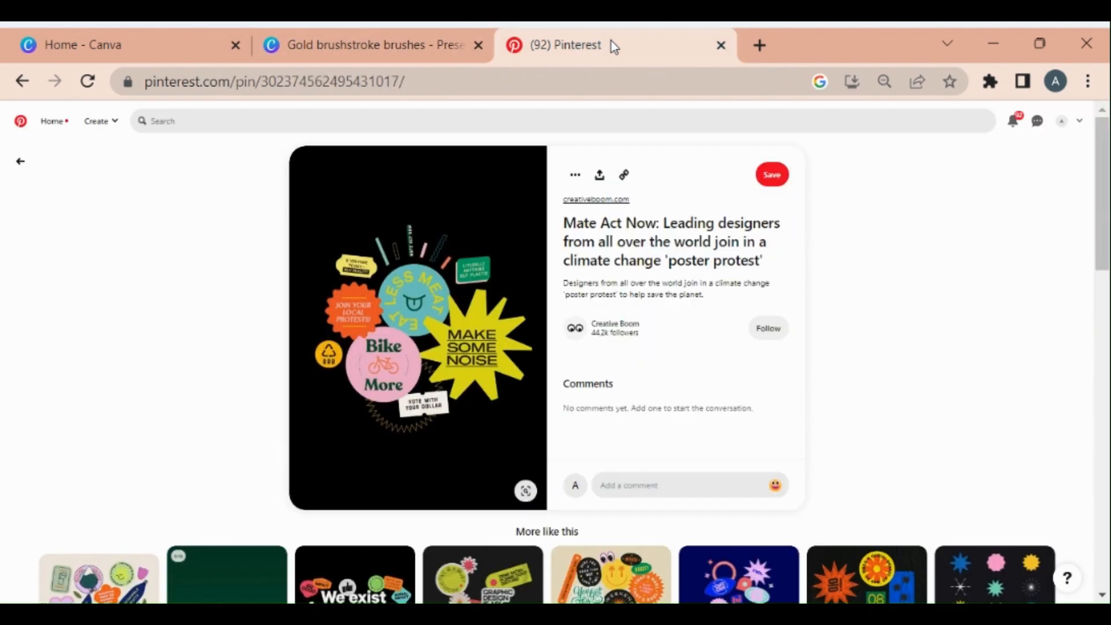
{"action": "scroll", "coordinate": [403, 405], "scroll_direction": "down", "scroll_amount": 10}
{"action": "scroll", "coordinate": [404, 421], "scroll_direction": "up", "scroll_amount": 3}
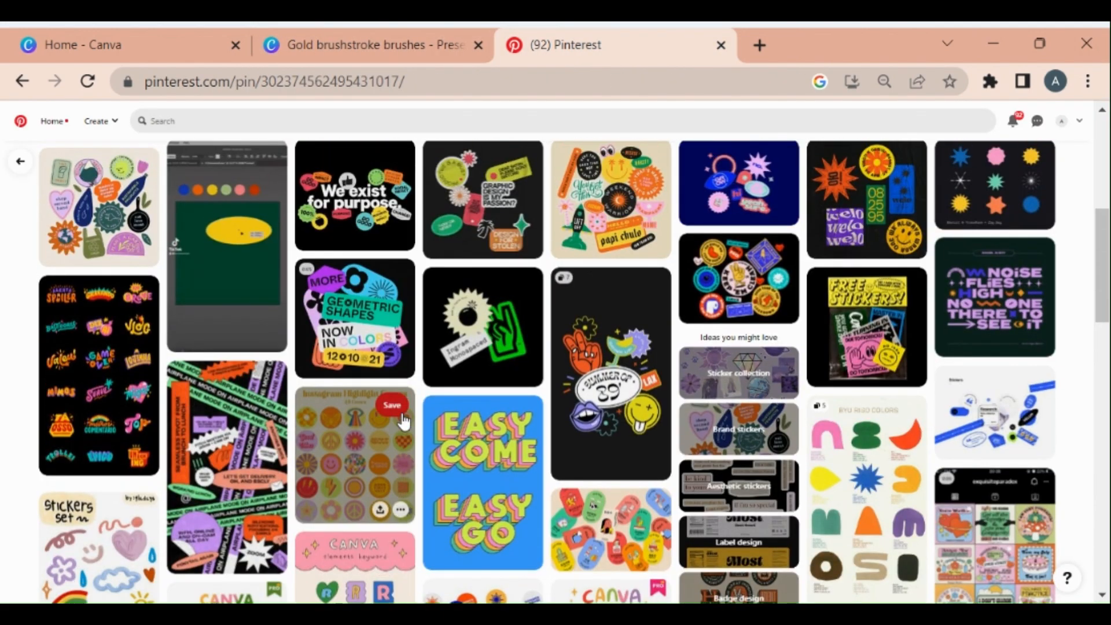
{"action": "scroll", "coordinate": [403, 421], "scroll_direction": "down", "scroll_amount": 2}
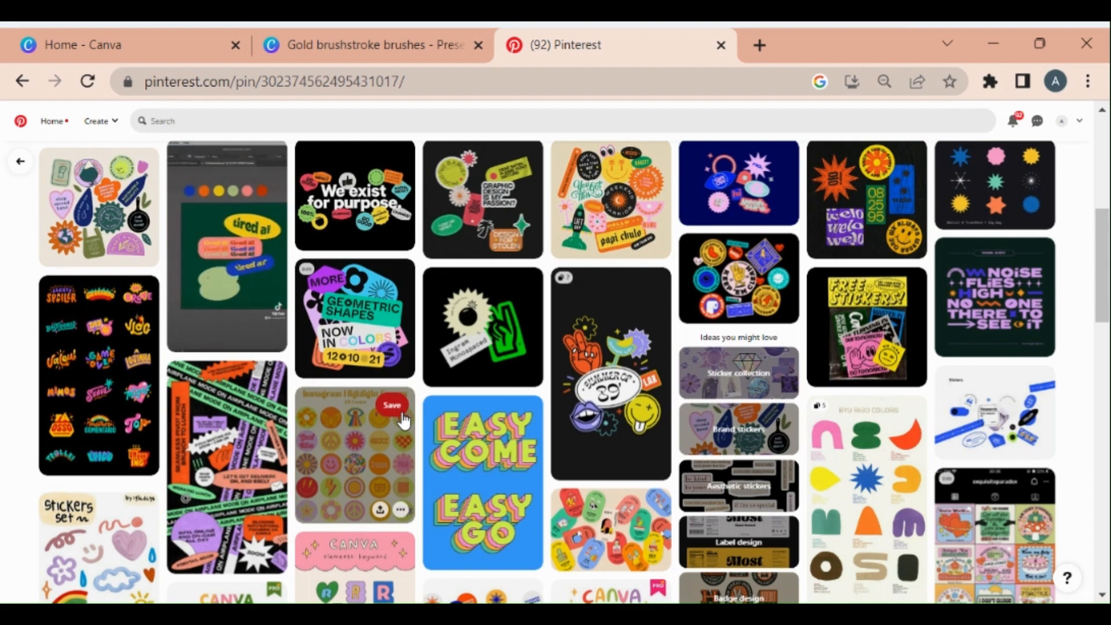
{"action": "scroll", "coordinate": [408, 393], "scroll_direction": "up", "scroll_amount": 5}
{"action": "scroll", "coordinate": [408, 393], "scroll_direction": "up", "scroll_amount": 2}
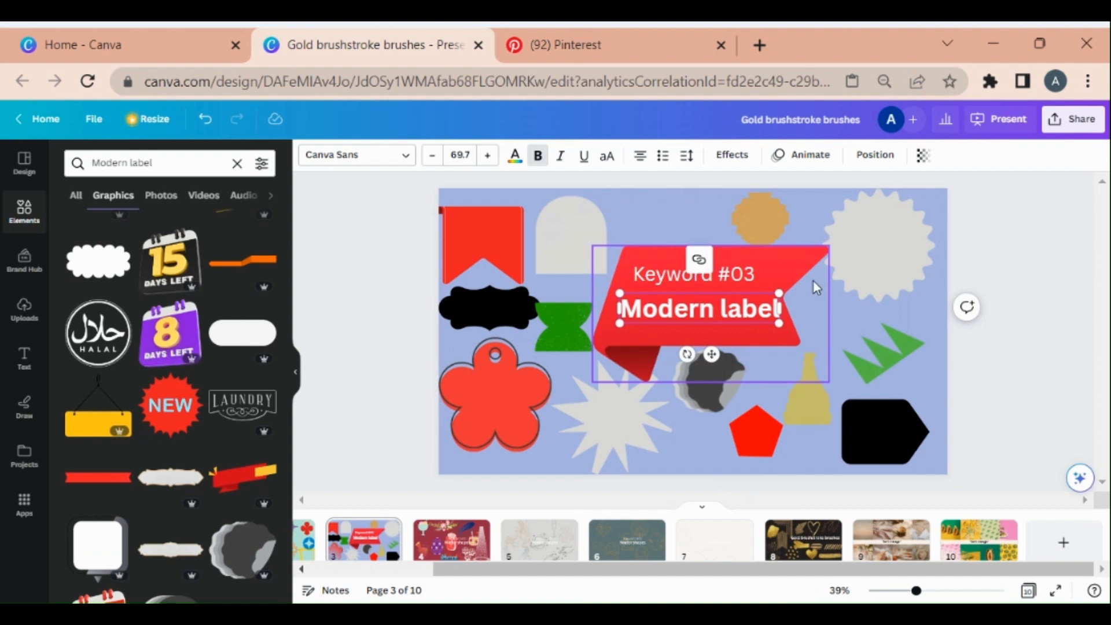
{"action": "left_click", "coordinate": [808, 260]}
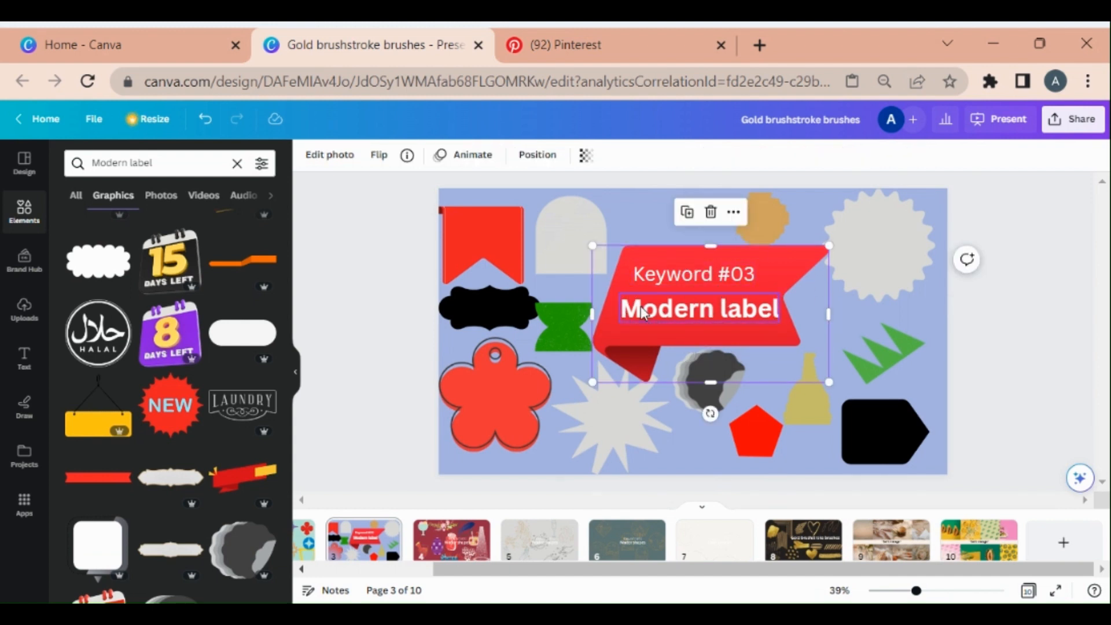
{"action": "left_click", "coordinate": [931, 347]}
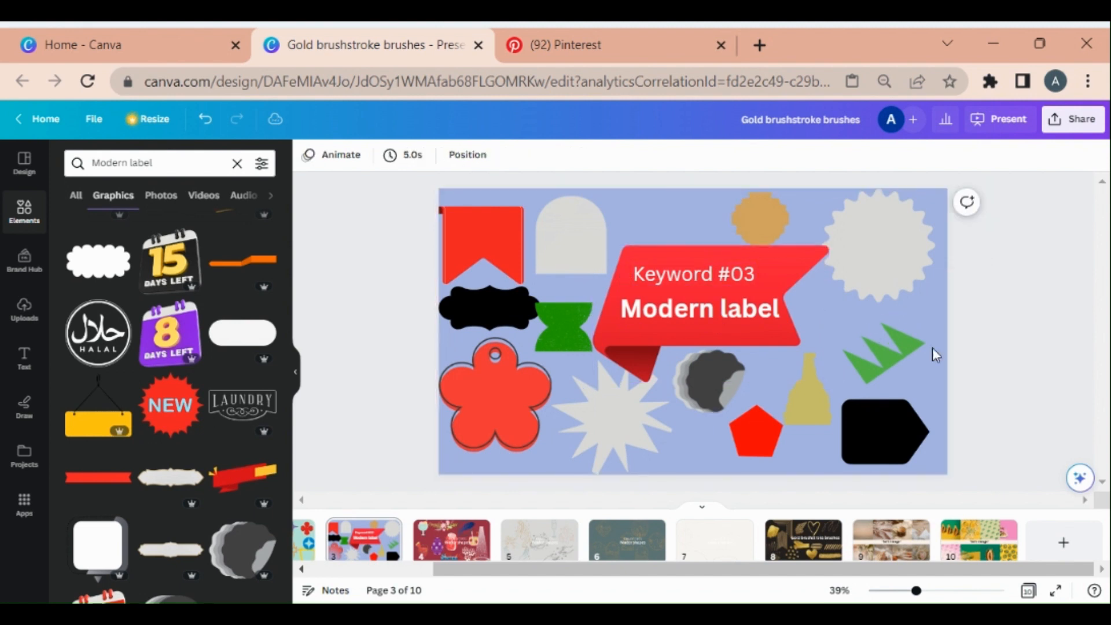
{"action": "left_click", "coordinate": [665, 266]}
{"action": "left_click_drag", "start_coordinate": [671, 264], "coordinate": [714, 276]}
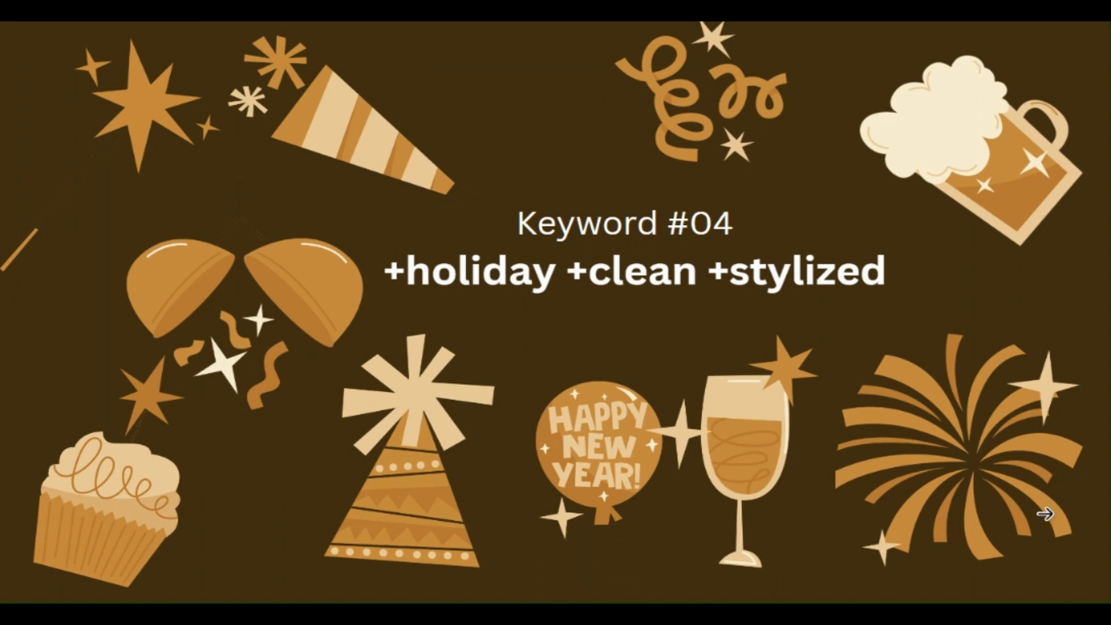
Copy slide 4's keyword text, search the elements for +holiday +clean +stylized, and browse the Graphics results
{"action": "key", "text": "Escape"}
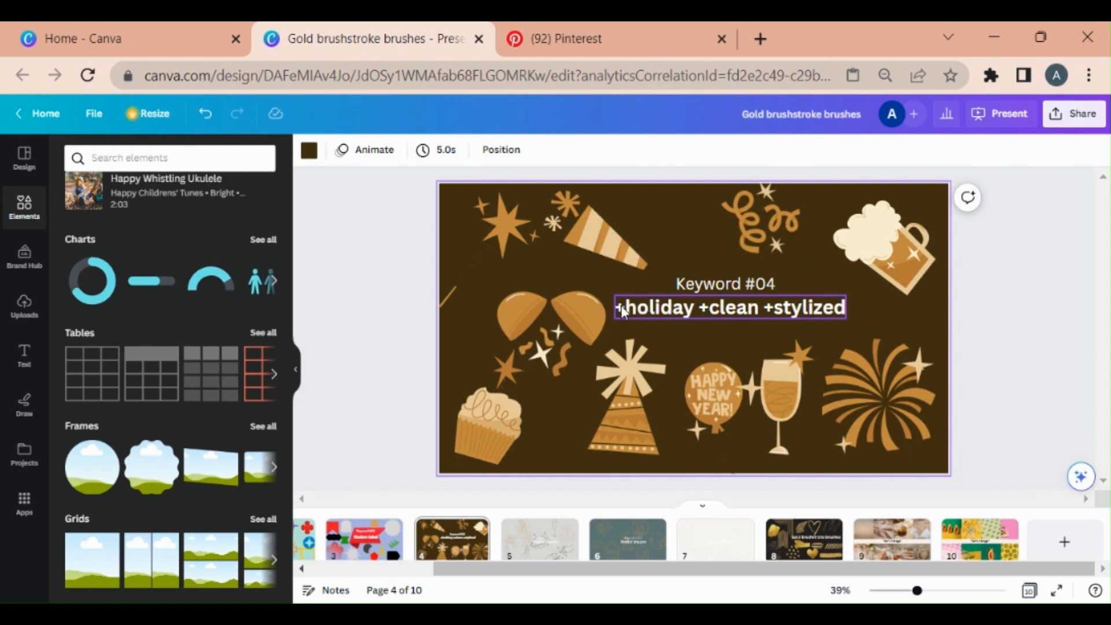
{"action": "left_click", "coordinate": [814, 308]}
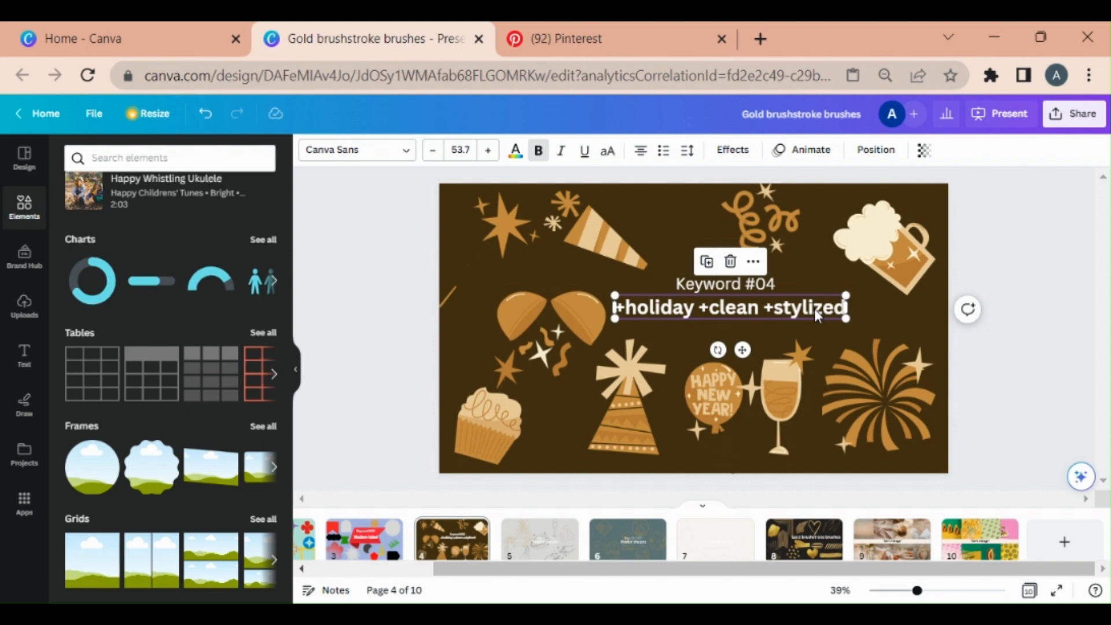
{"action": "left_click", "coordinate": [813, 308]}
{"action": "key", "text": "ctrl+c"}
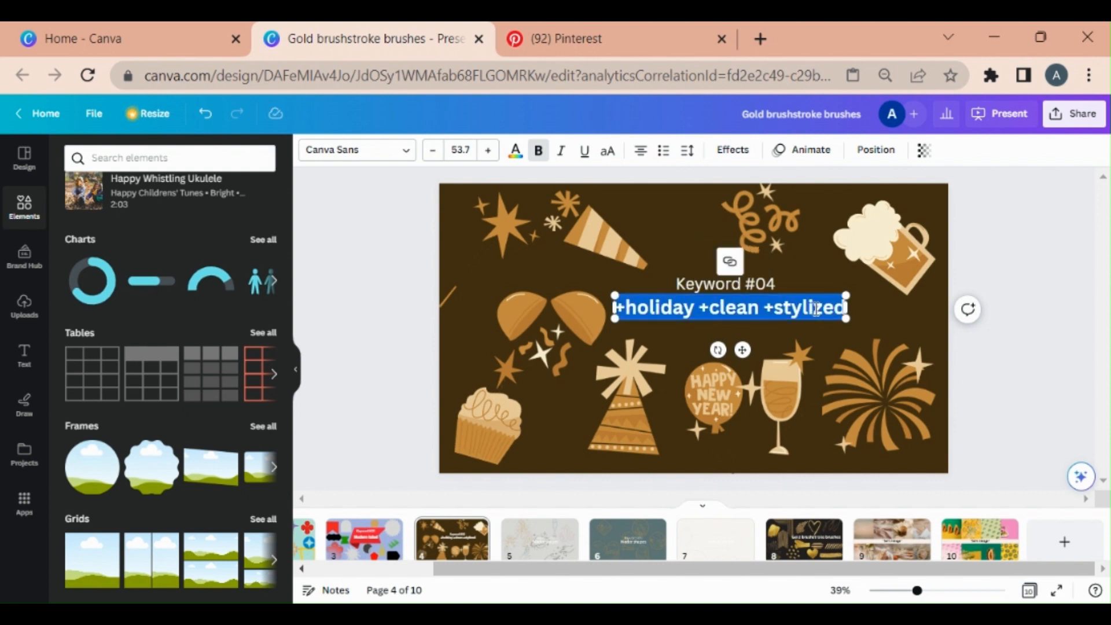
{"action": "left_click", "coordinate": [195, 158]}
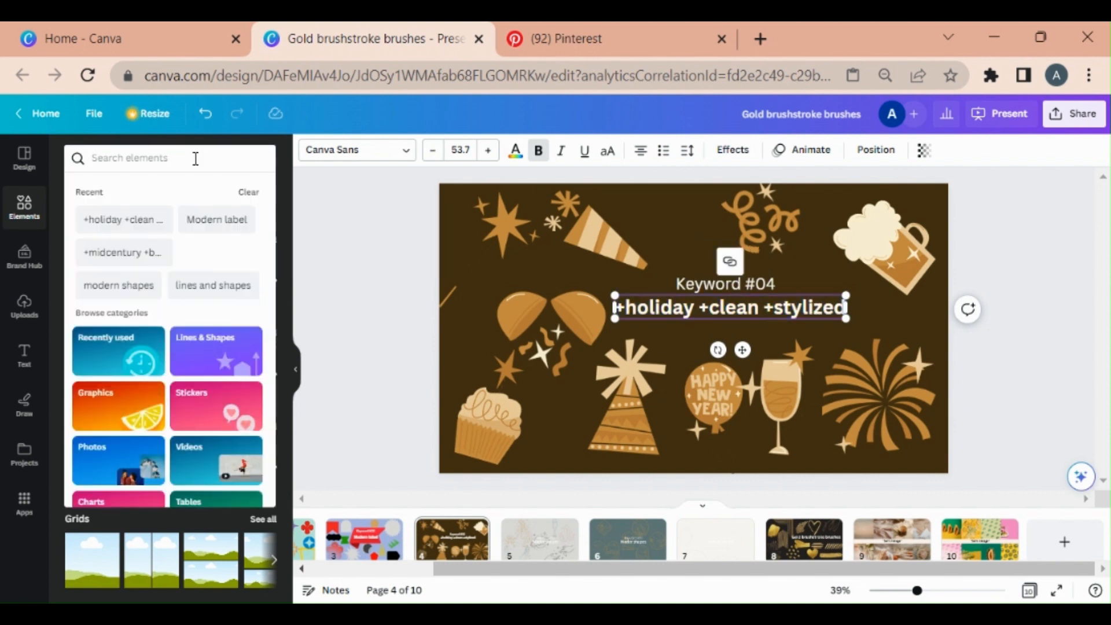
{"action": "key", "text": "ctrl+v"}
{"action": "key", "text": "Return"}
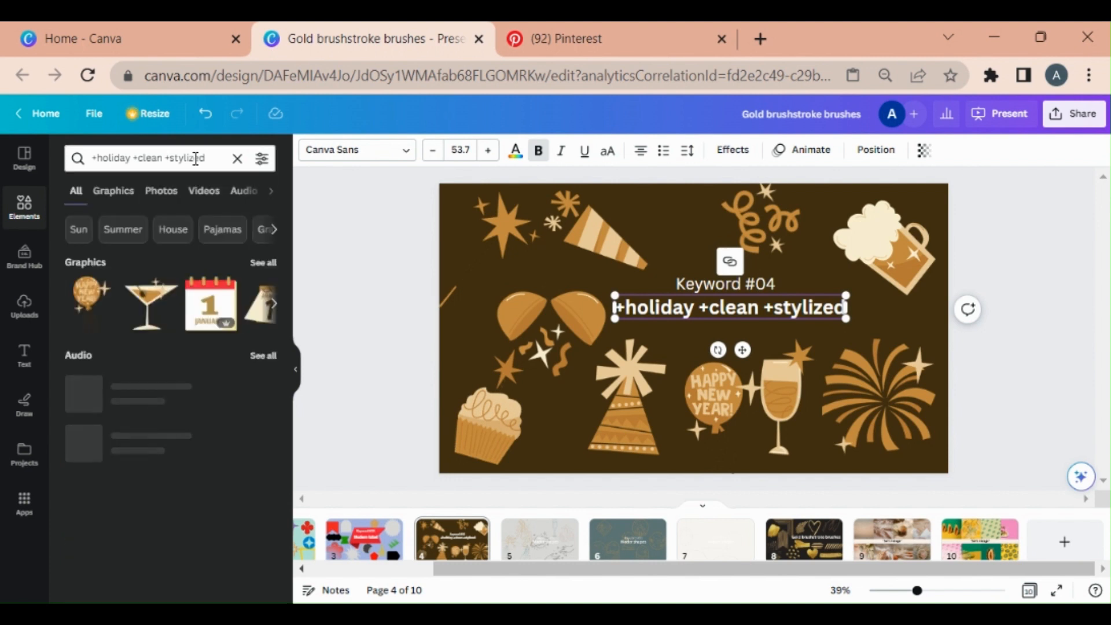
{"action": "left_click", "coordinate": [101, 199]}
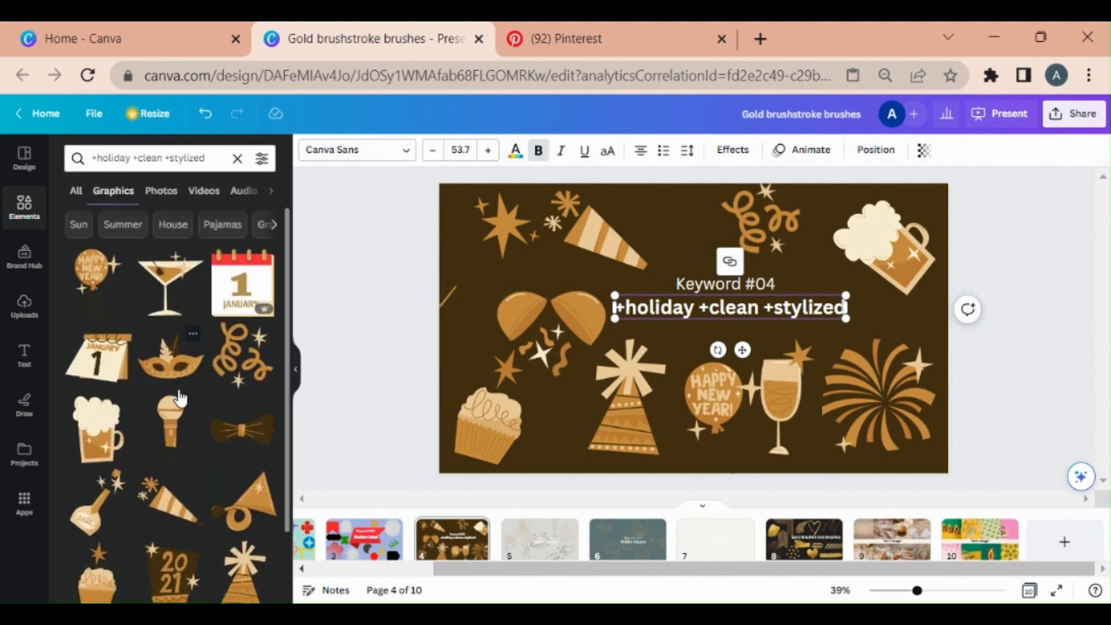
{"action": "scroll", "coordinate": [176, 420], "scroll_direction": "down", "scroll_amount": 2}
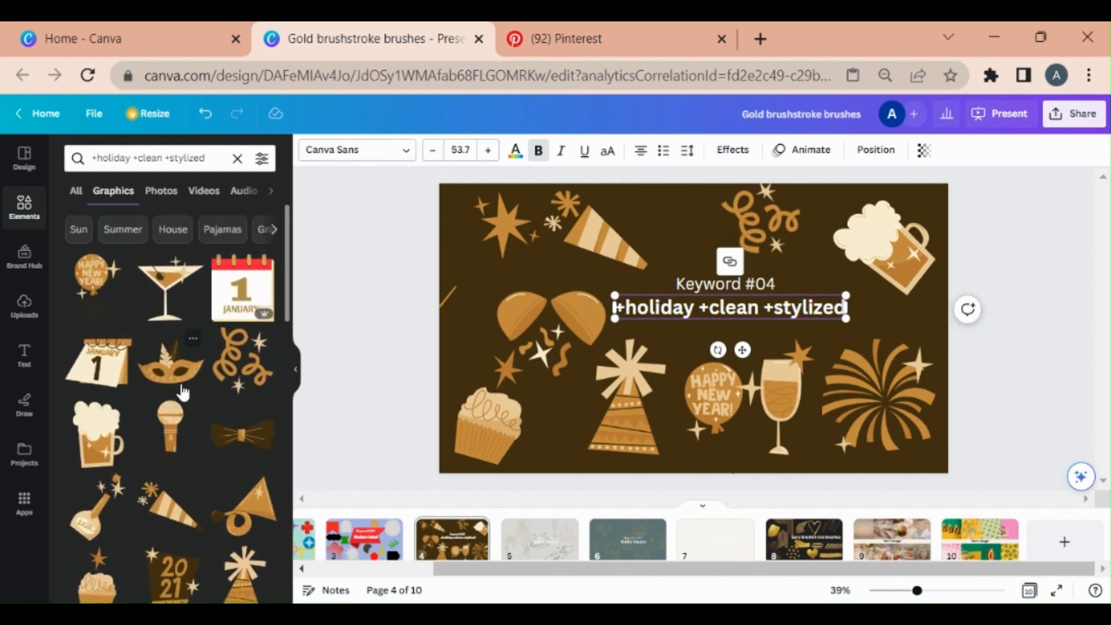
{"action": "scroll", "coordinate": [180, 393], "scroll_direction": "down", "scroll_amount": 3}
{"action": "scroll", "coordinate": [182, 391], "scroll_direction": "up", "scroll_amount": 4}
Recolor the party popper graphic with green and red, then nudge it slightly upward
{"action": "left_click", "coordinate": [577, 333]}
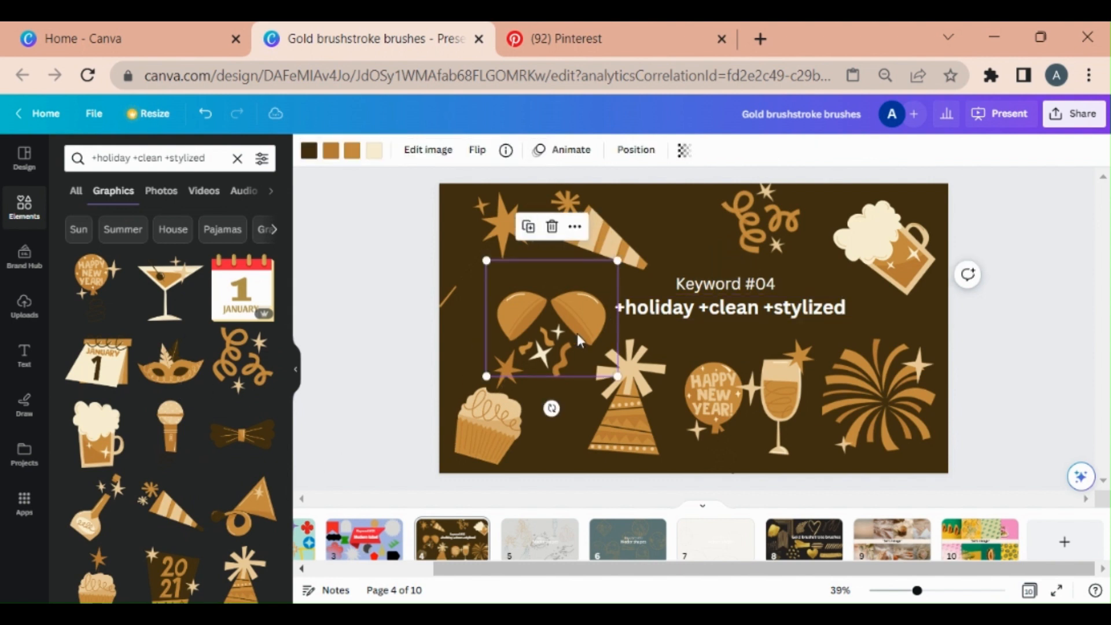
{"action": "left_click", "coordinate": [329, 151]}
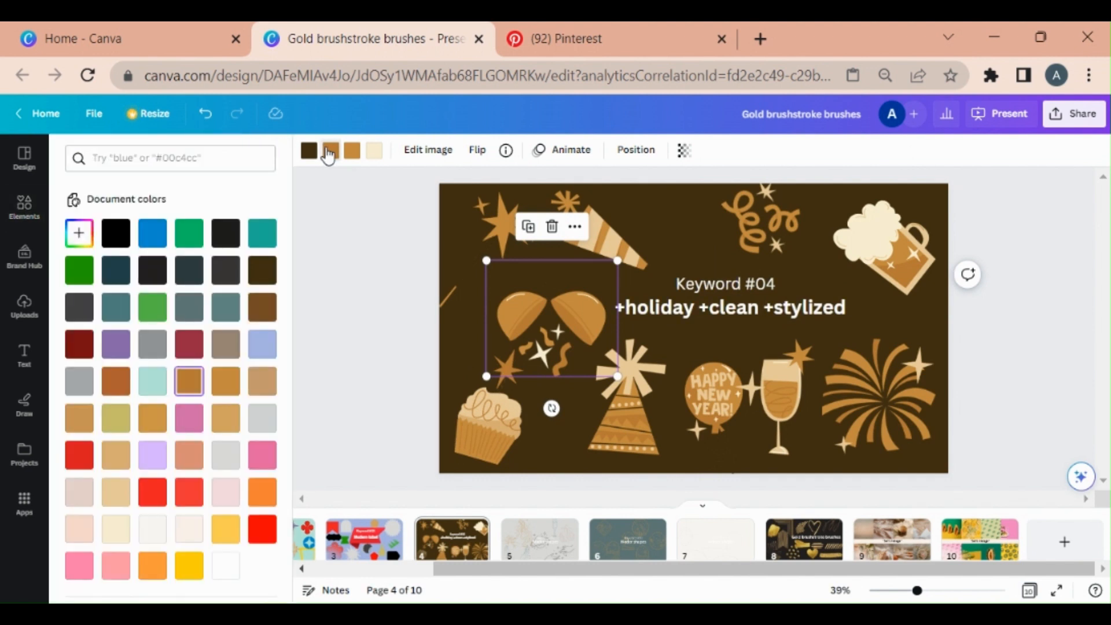
{"action": "left_click", "coordinate": [152, 308]}
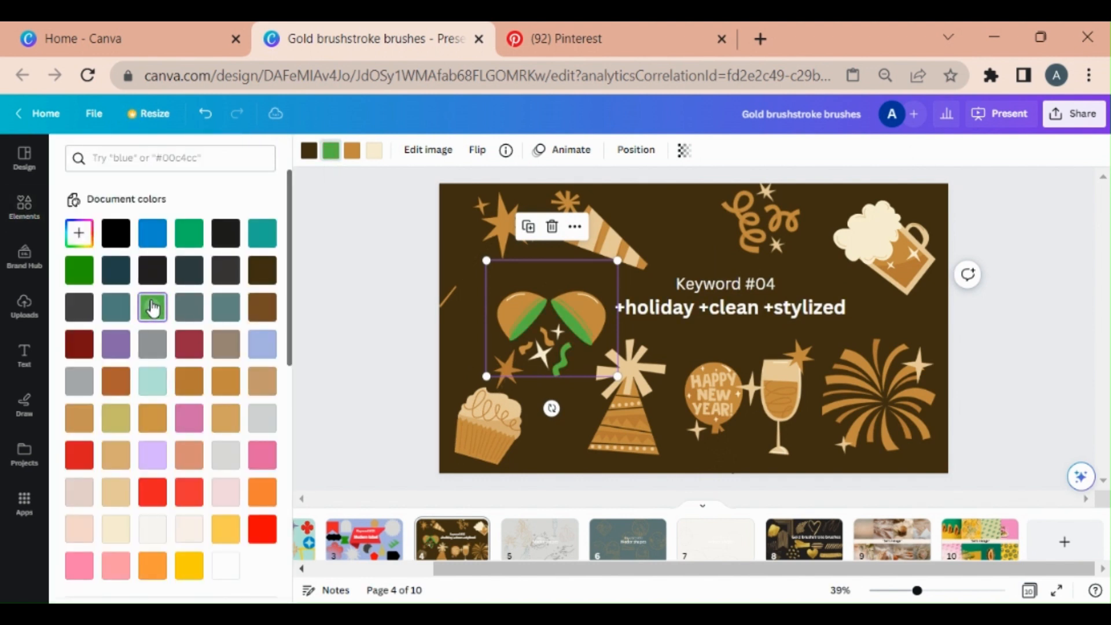
{"action": "left_click", "coordinate": [374, 150]}
{"action": "left_click", "coordinate": [226, 269]}
{"action": "left_click", "coordinate": [154, 492]}
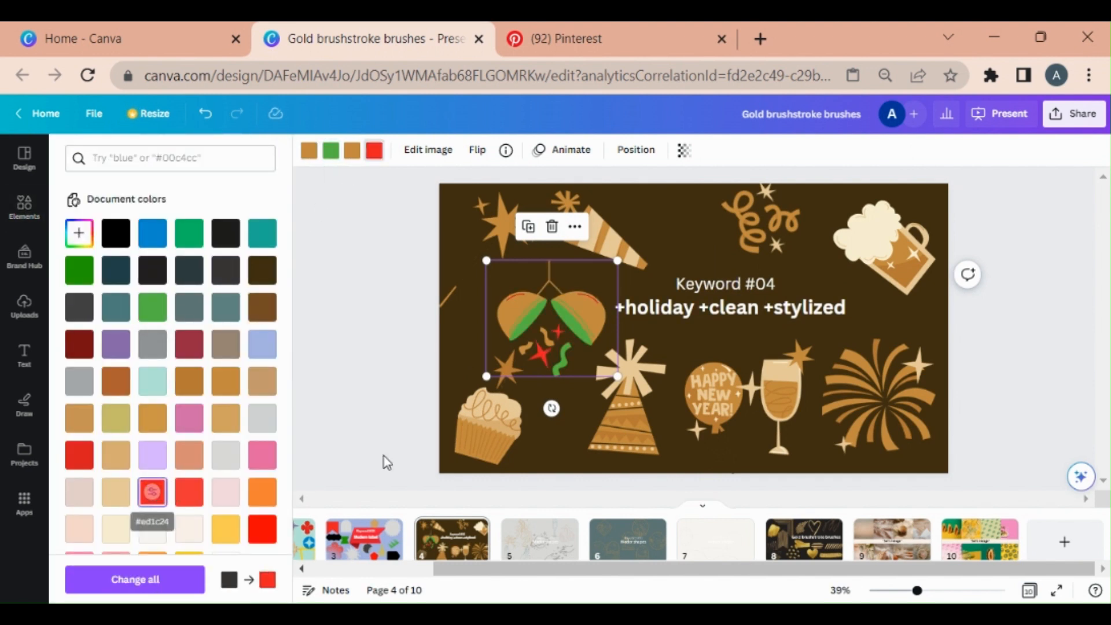
{"action": "mouse_move", "coordinate": [536, 334]}
{"action": "left_mouse_down"}
{"action": "mouse_move", "coordinate": [530, 306]}
{"action": "mouse_move", "coordinate": [533, 323]}
{"action": "left_mouse_up"}
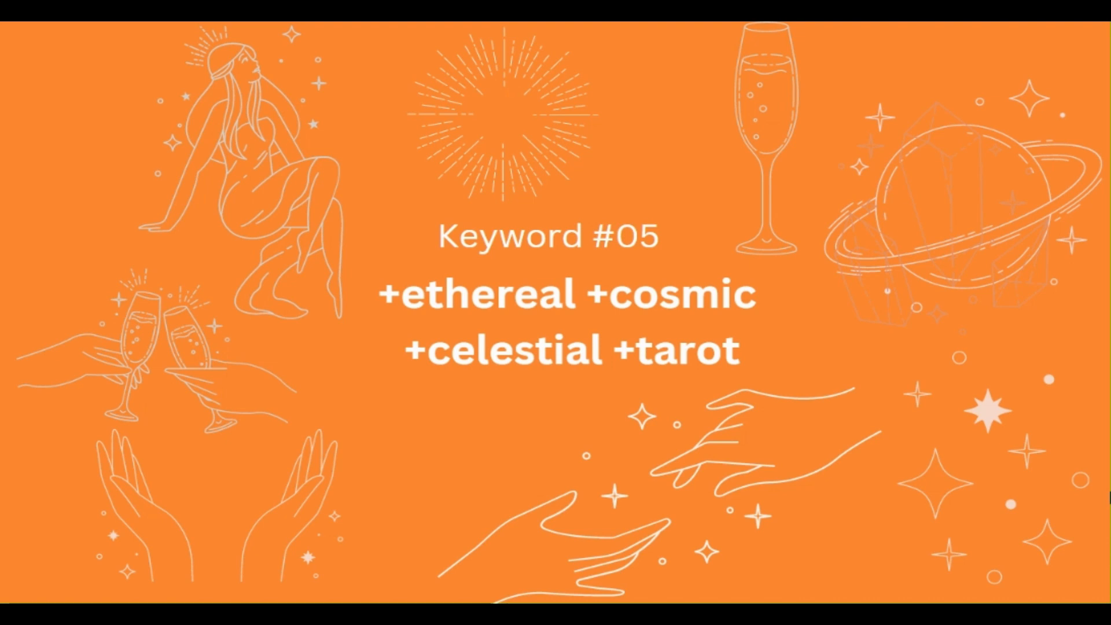
Copy slide 5's keyword text, search the elements for +ethereal +cosmic +celestial +tarot, and open the Graphics results
{"action": "key", "text": "Escape"}
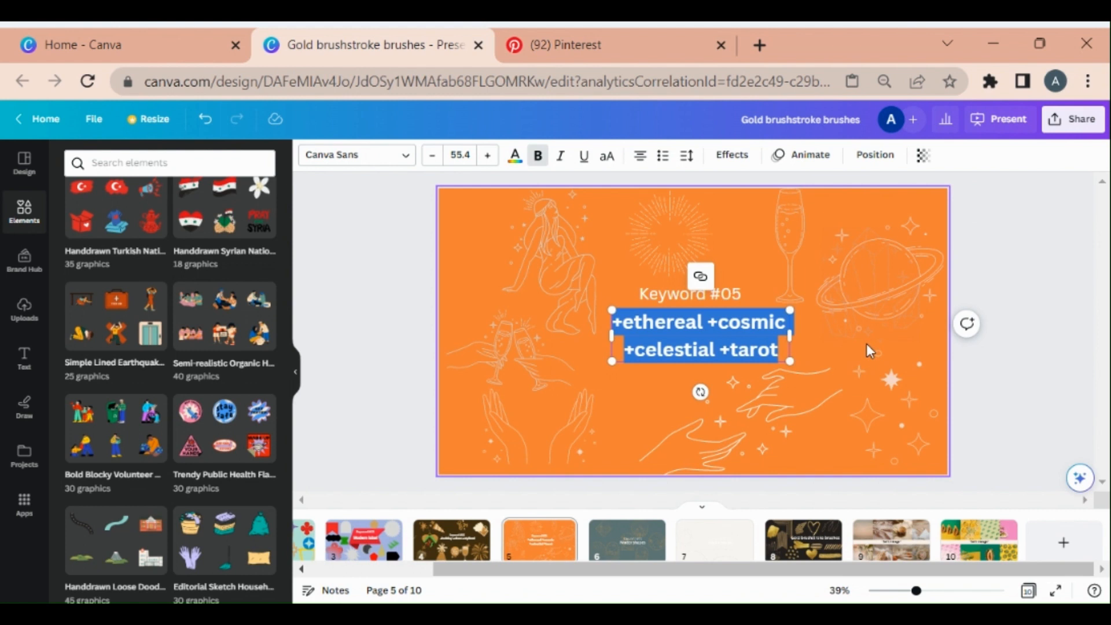
{"action": "left_click", "coordinate": [207, 162]}
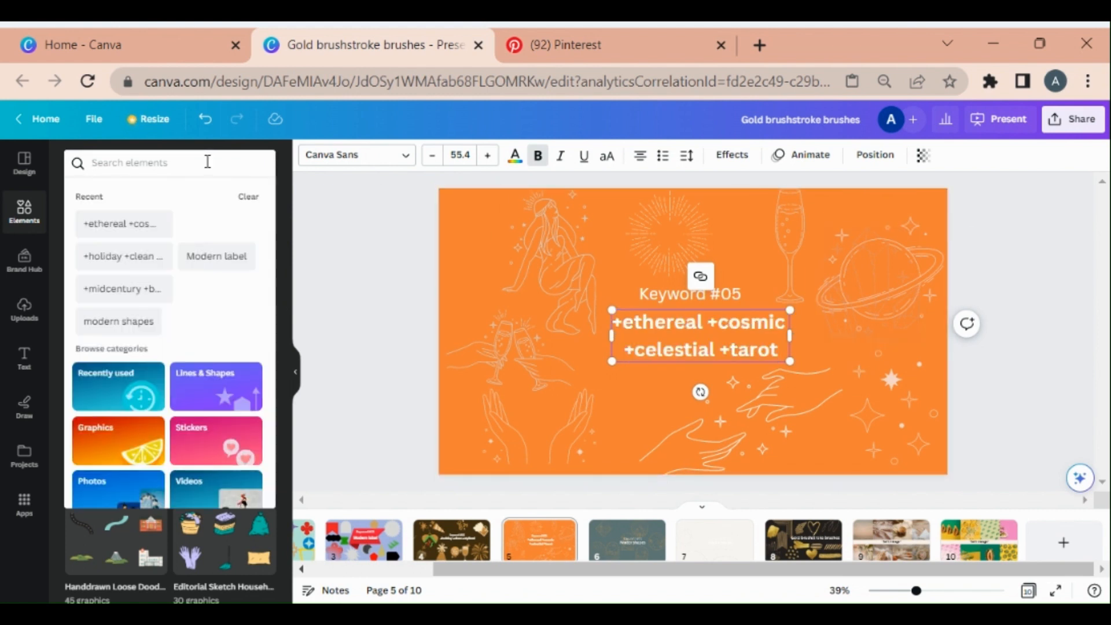
{"action": "type", "text": "+ethereal +cosmic +celestial +tarot"}
{"action": "key", "text": "Return"}
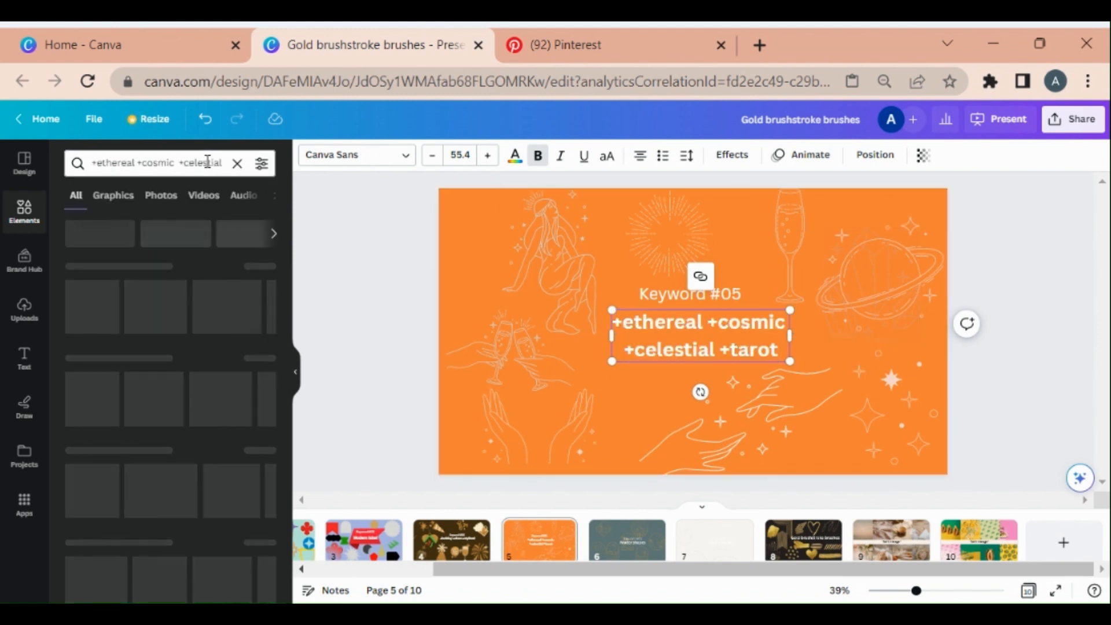
{"action": "left_click", "coordinate": [117, 200]}
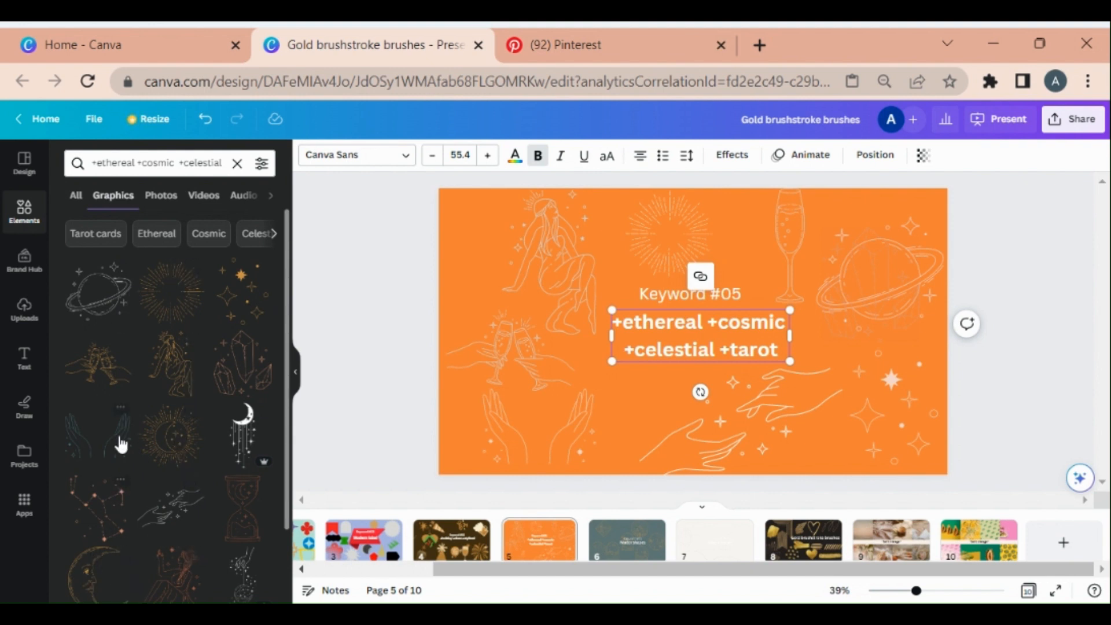
Add the sun-and-moon line graphic, move it to the slide's upper-left corner, and recolor it a light tone
{"action": "left_click", "coordinate": [168, 450]}
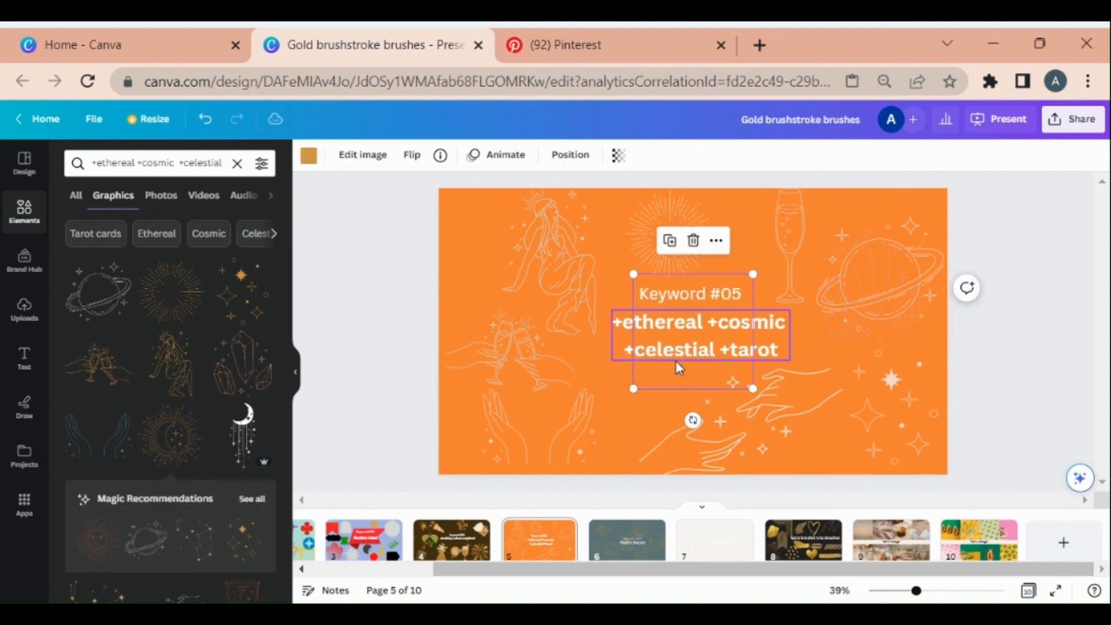
{"action": "left_click_drag", "start_coordinate": [657, 376], "coordinate": [471, 297]}
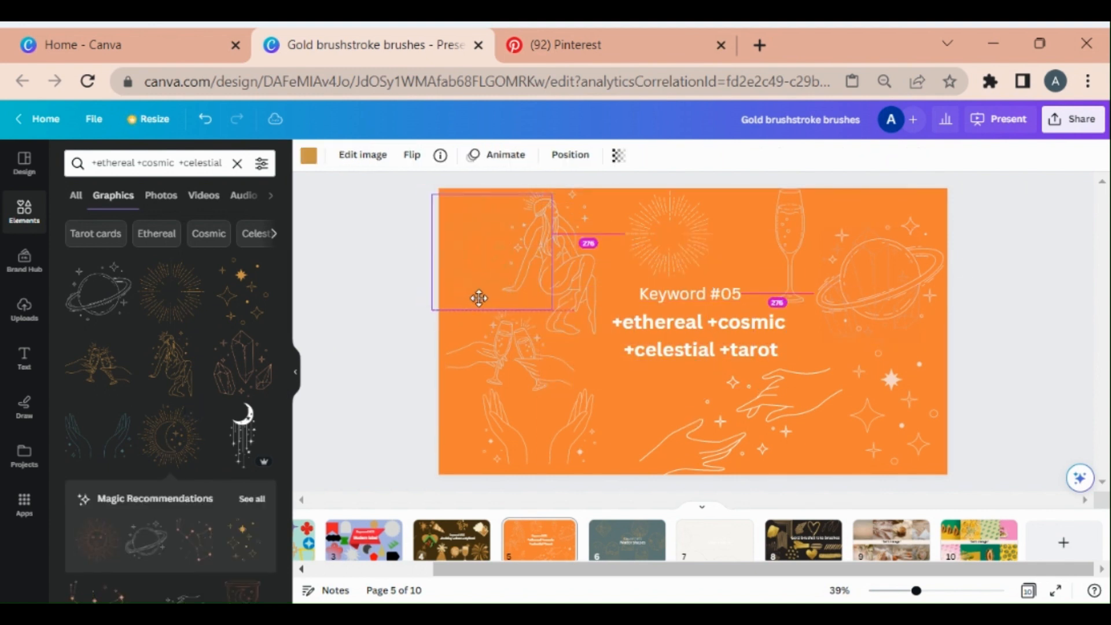
{"action": "left_click", "coordinate": [309, 155]}
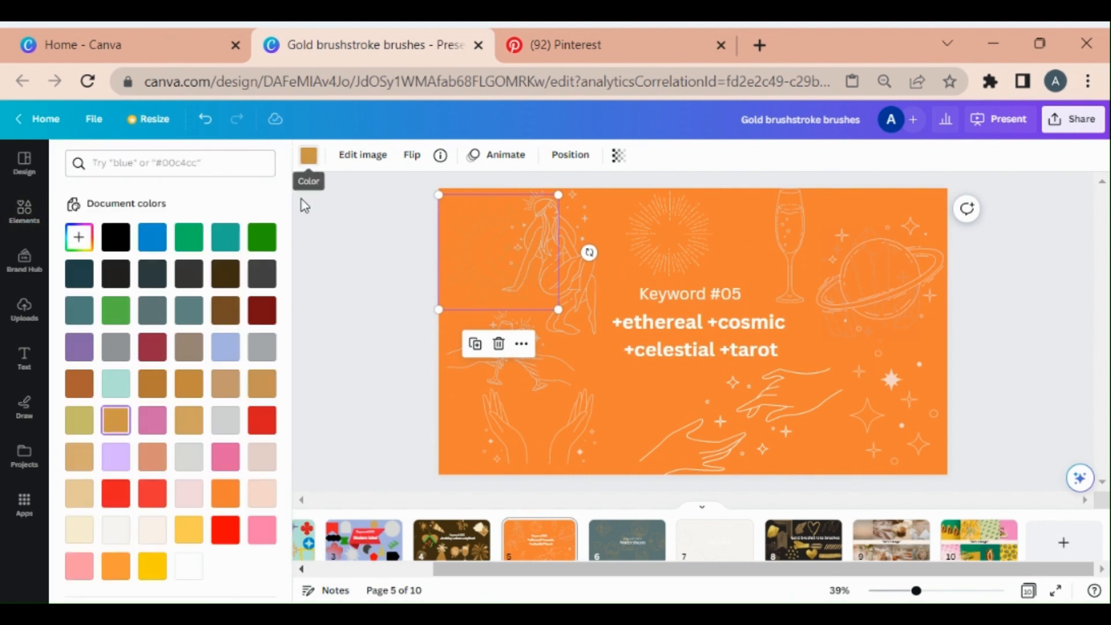
{"action": "left_click", "coordinate": [273, 454]}
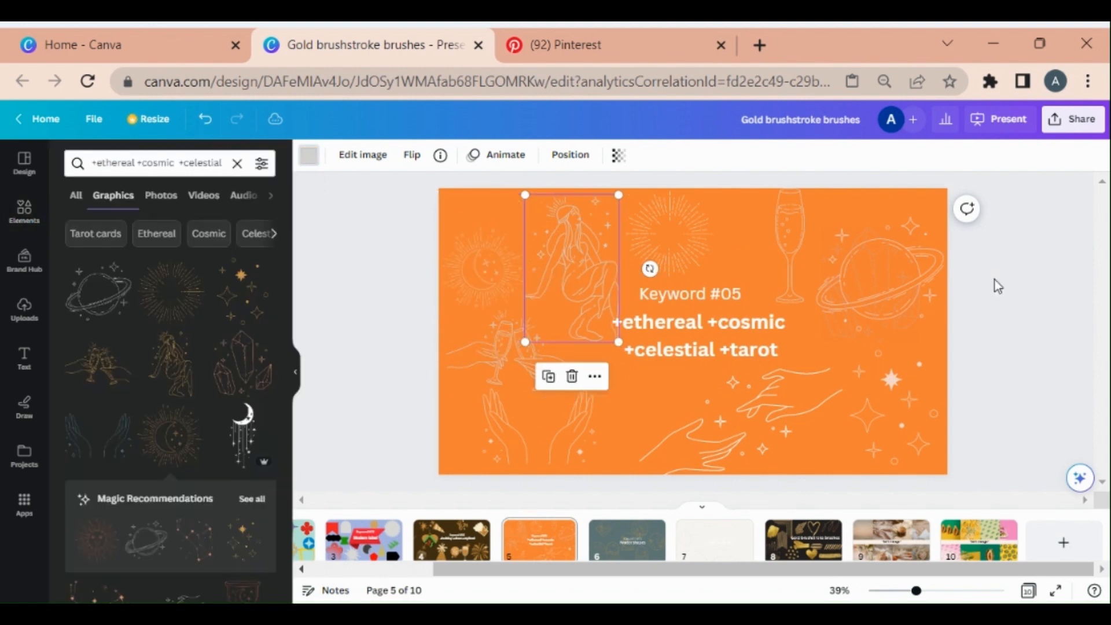
{"action": "left_click", "coordinate": [995, 280]}
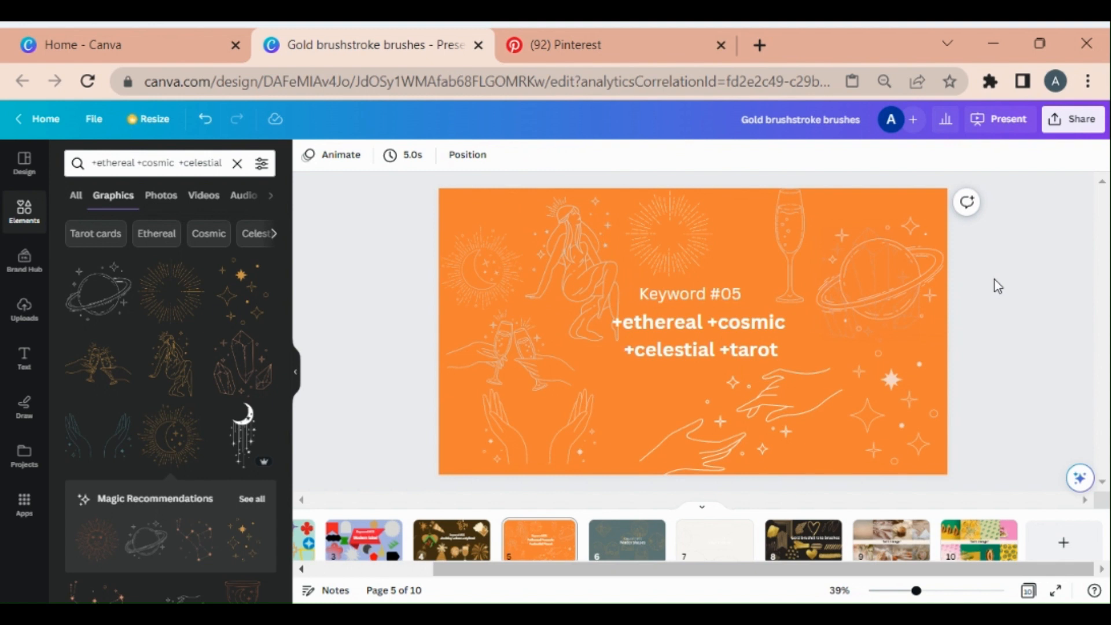
Select each line graphic on slide 5 in turn to check its color
{"action": "left_click", "coordinate": [605, 252]}
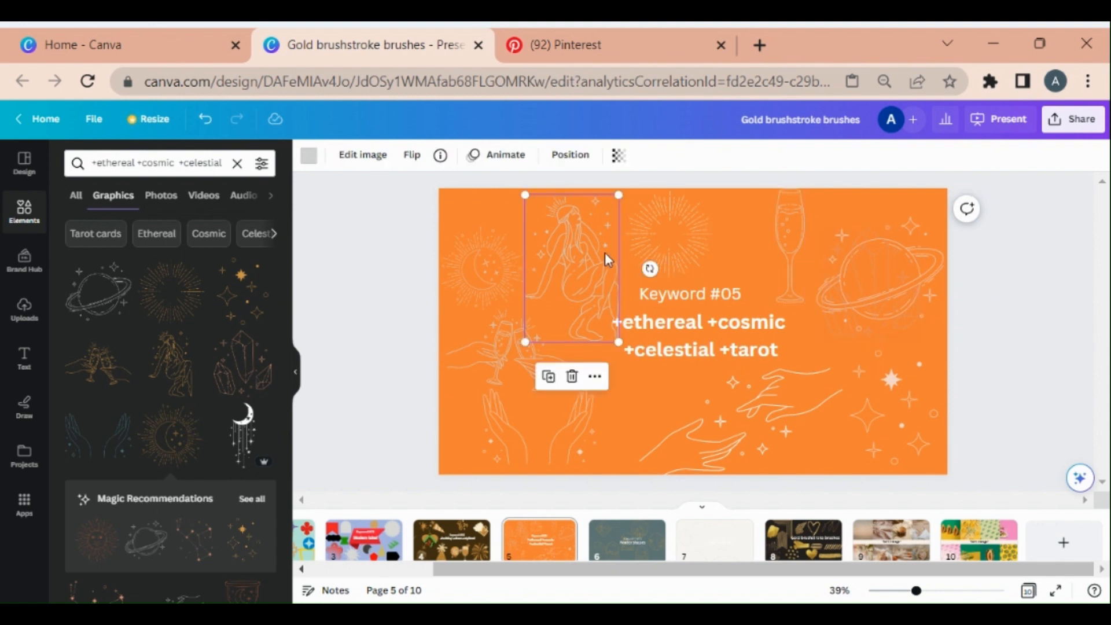
{"action": "left_click", "coordinate": [482, 353]}
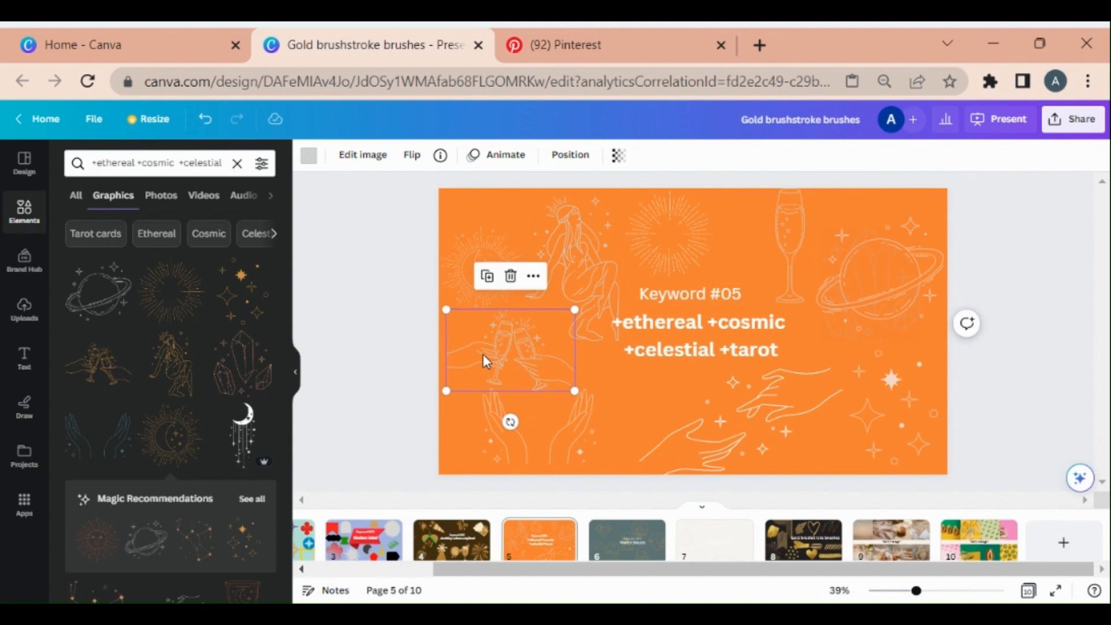
{"action": "left_click", "coordinate": [561, 443]}
{"action": "left_click", "coordinate": [737, 434]}
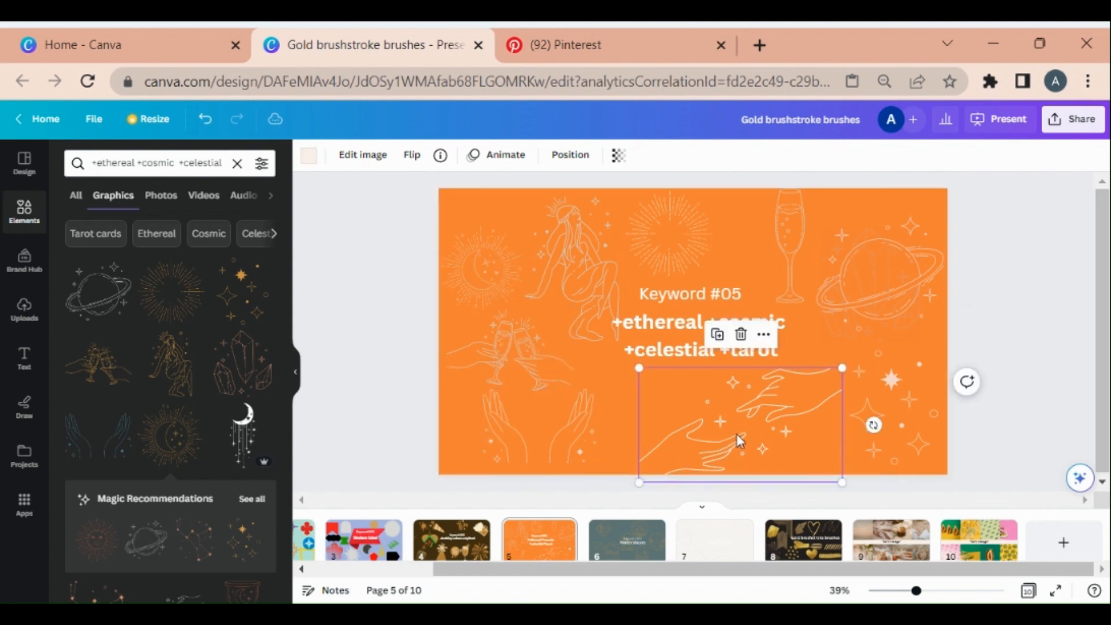
{"action": "left_click", "coordinate": [909, 426]}
{"action": "left_click", "coordinate": [838, 318]}
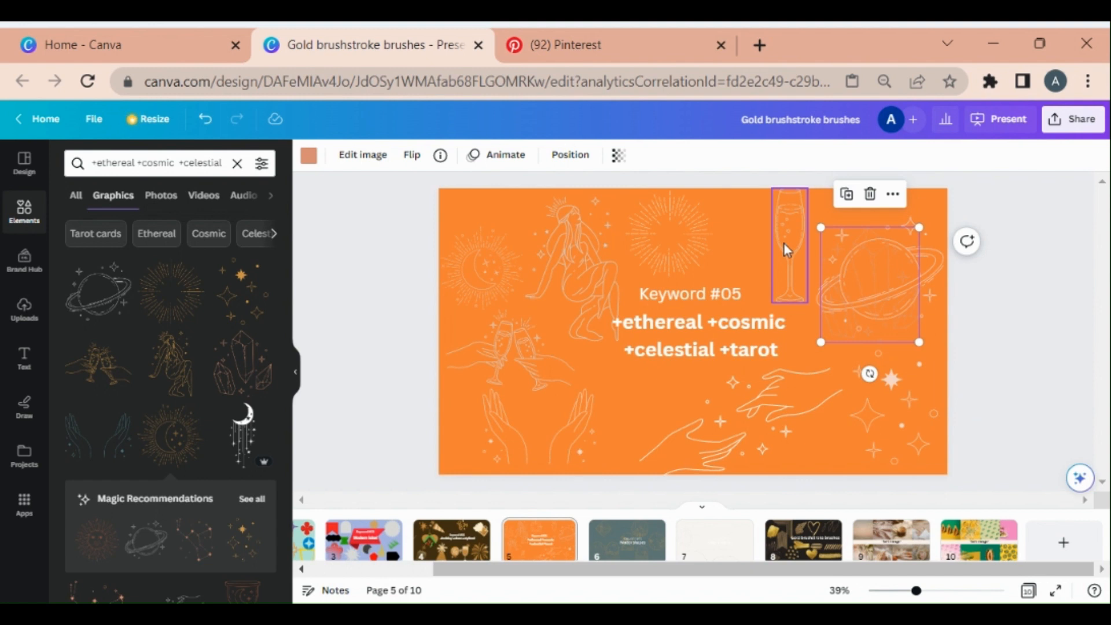
Set the sparkle-stars graphic's transparency to 48
{"action": "left_click", "coordinate": [906, 447]}
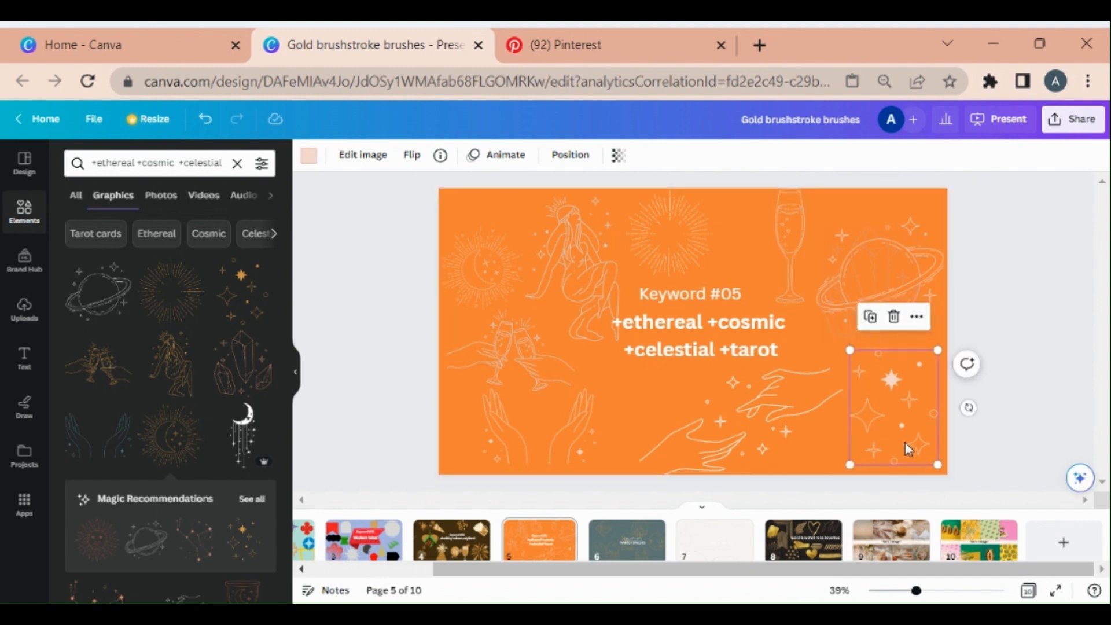
{"action": "left_click", "coordinate": [619, 157]}
{"action": "left_click", "coordinate": [552, 210]}
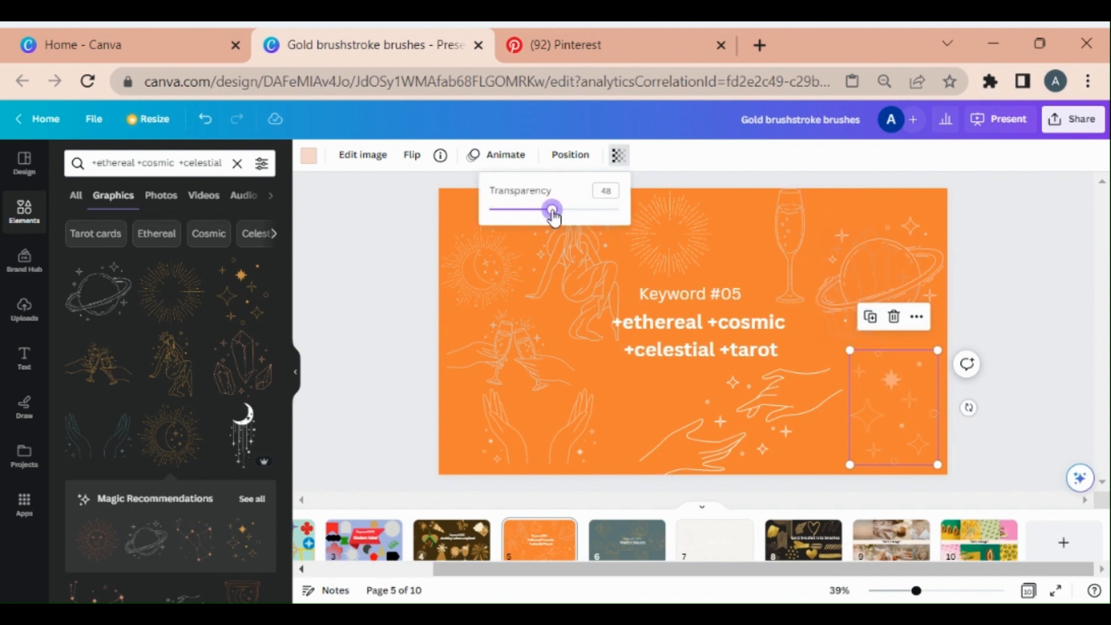
Try enlarging the sparkle-stars graphic from its corner, and undo the resize
{"action": "left_click", "coordinate": [875, 364]}
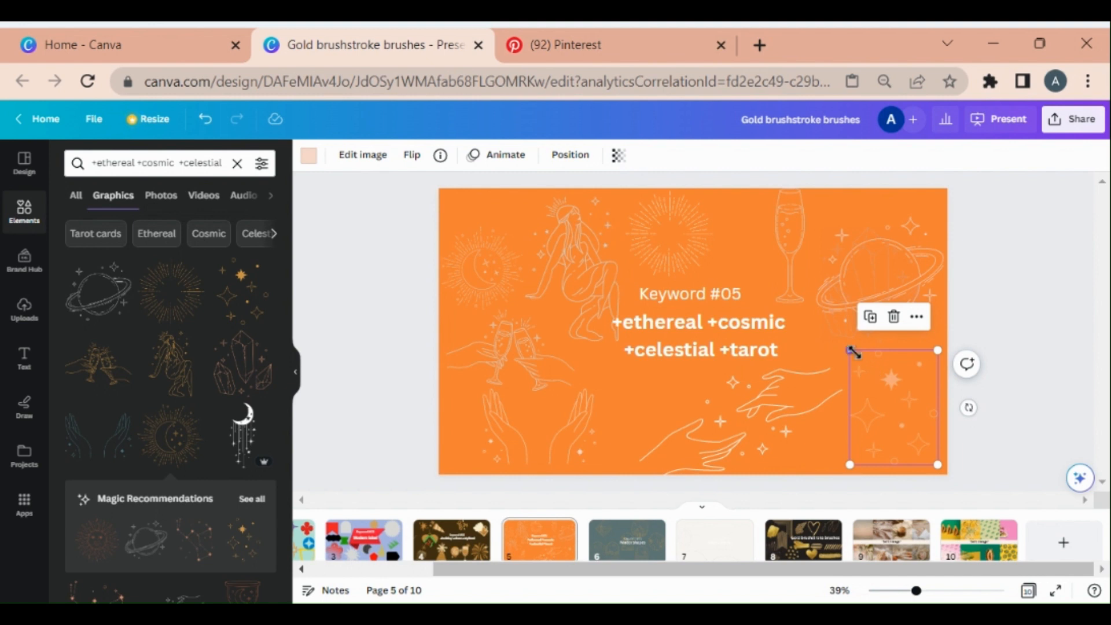
{"action": "left_click_drag", "start_coordinate": [850, 350], "coordinate": [595, 249]}
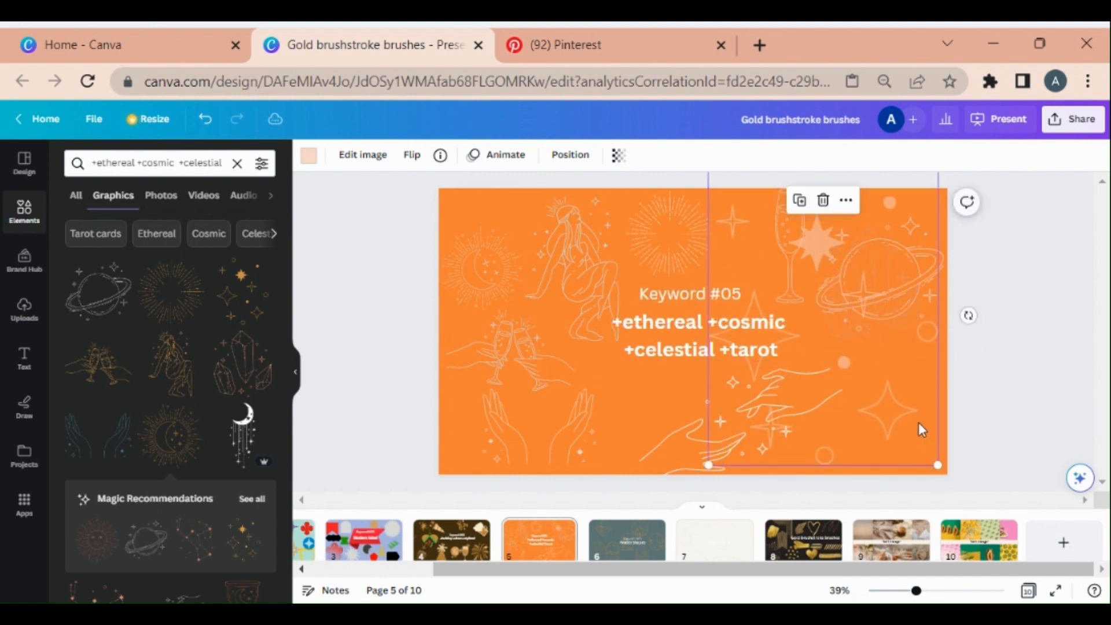
{"action": "key", "text": "ctrl+z"}
{"action": "left_click", "coordinate": [1030, 302]}
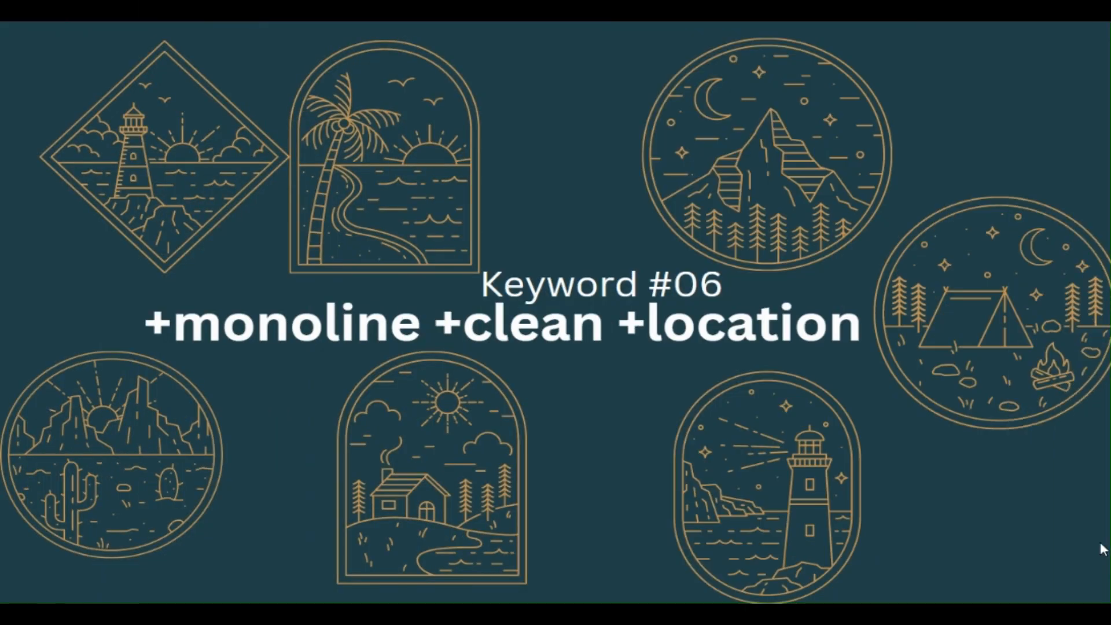
Copy slide 6's keyword text, search the elements for +monoline +clean +location, and browse the Graphics results
{"action": "key", "text": "Escape"}
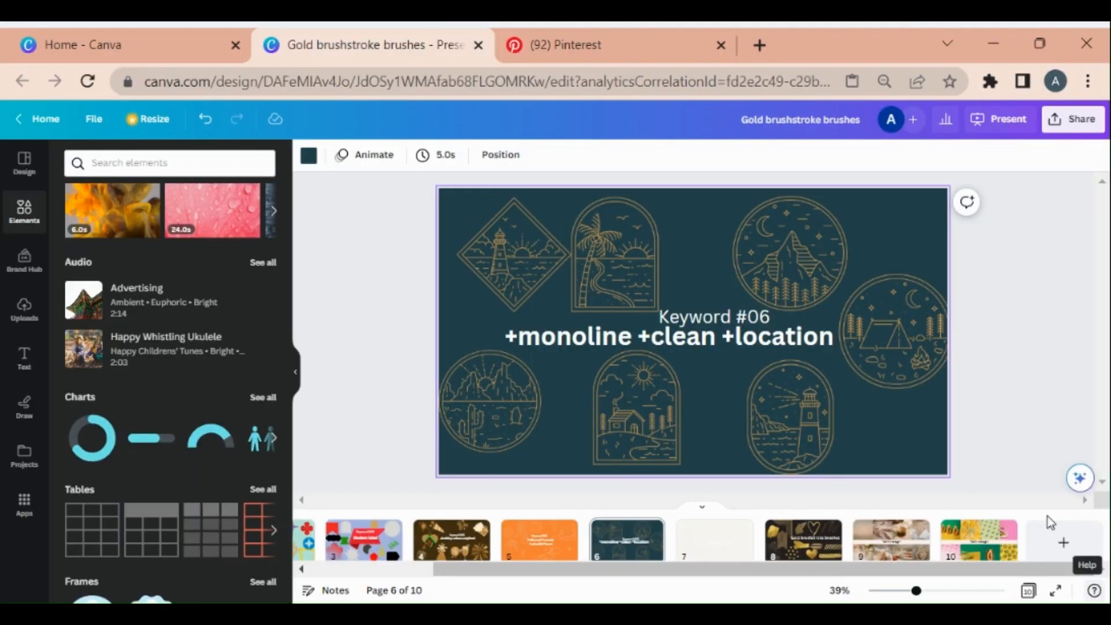
{"action": "left_click", "coordinate": [769, 341]}
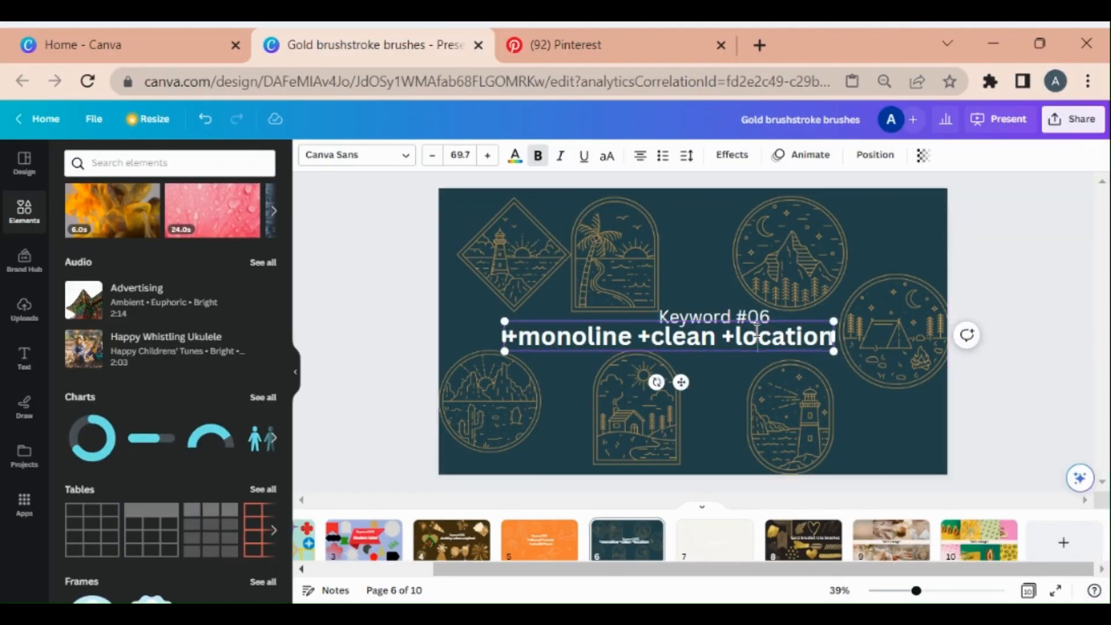
{"action": "left_click", "coordinate": [756, 330]}
{"action": "key", "text": "ctrl+c"}
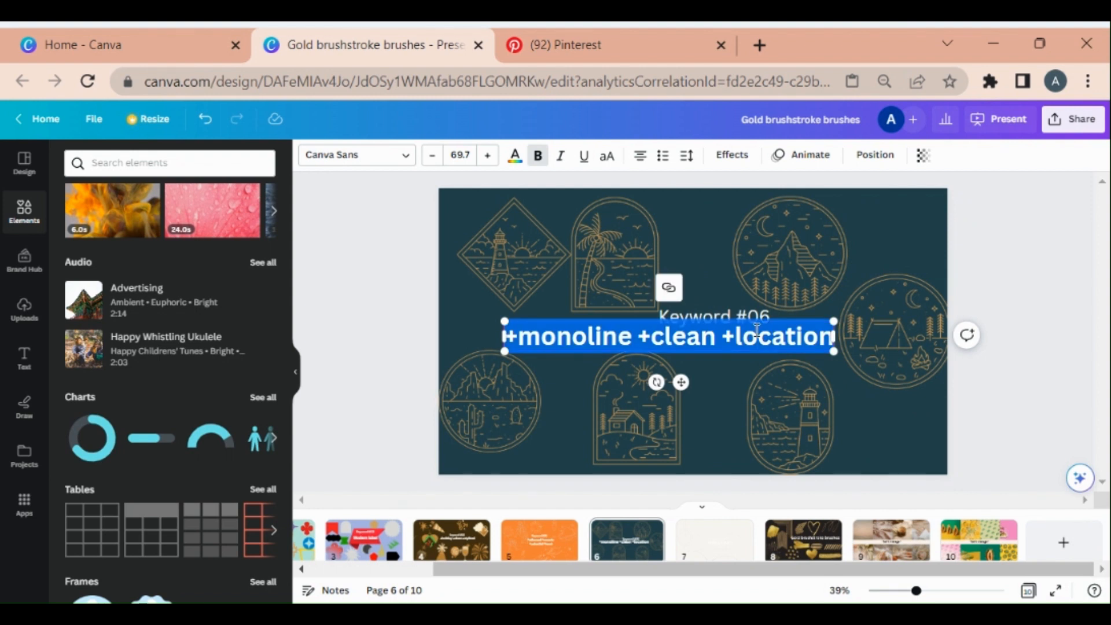
{"action": "left_click", "coordinate": [202, 162]}
{"action": "key", "text": "ctrl+v"}
{"action": "key", "text": "Return"}
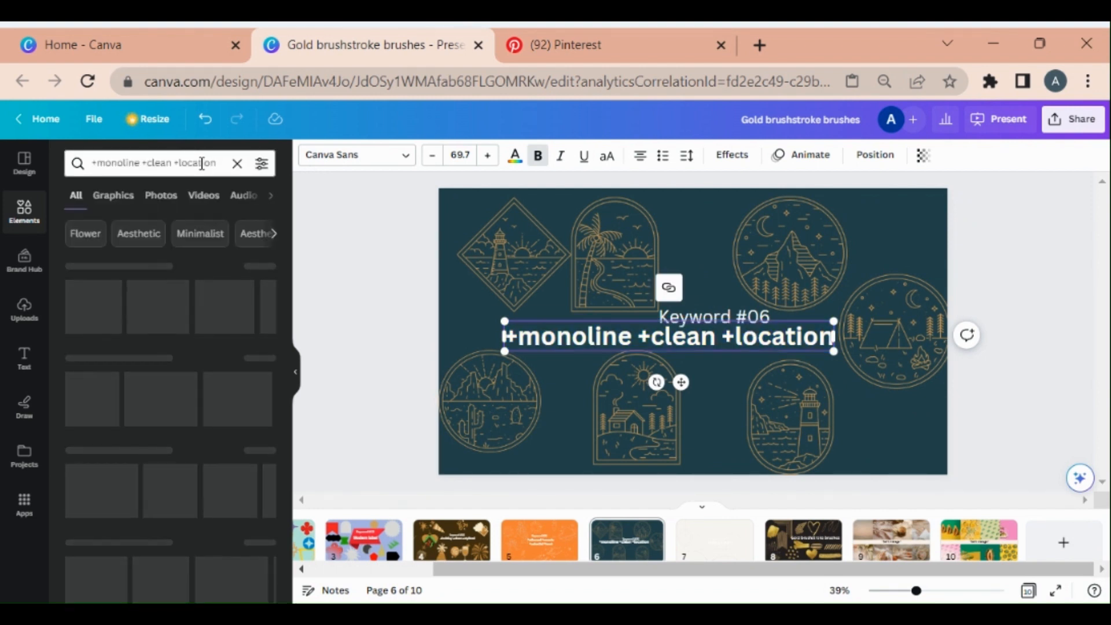
{"action": "left_click", "coordinate": [115, 195]}
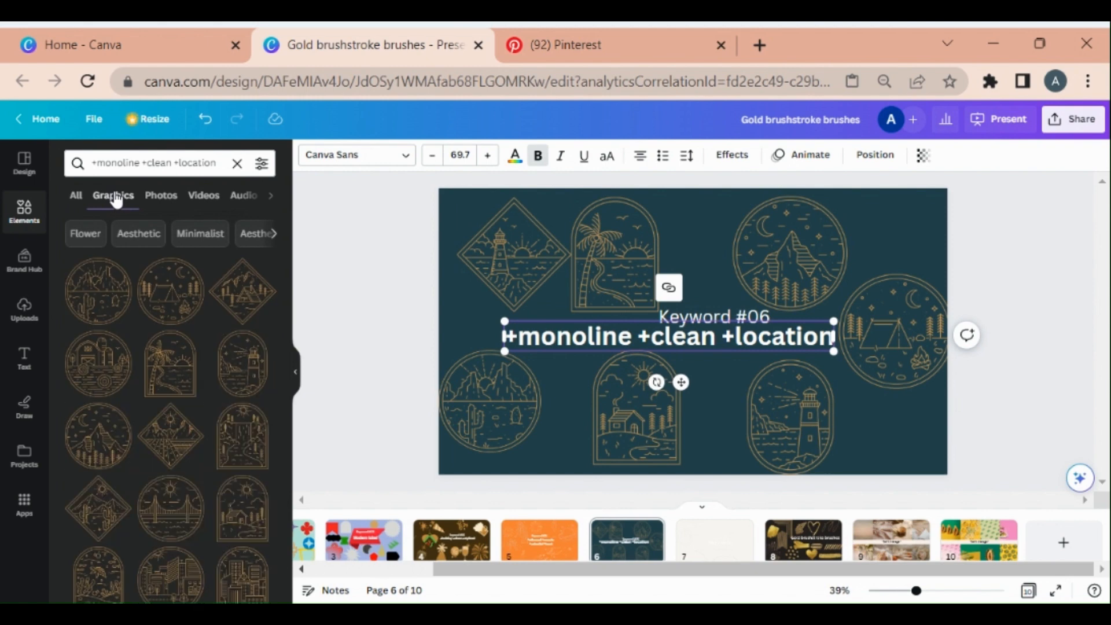
{"action": "scroll", "coordinate": [164, 307], "scroll_direction": "down", "scroll_amount": 10}
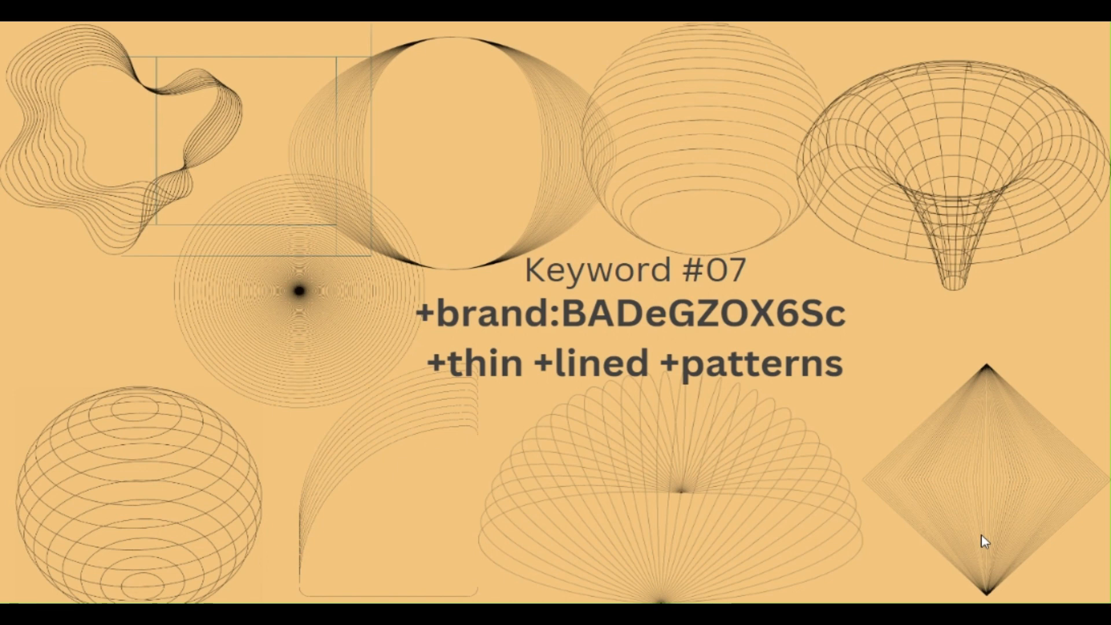
Search the elements for slide 7's keyword +brand:BADeGZOX6Sc +thin +lined +patterns and open the Graphics results
{"action": "key", "text": "Escape"}
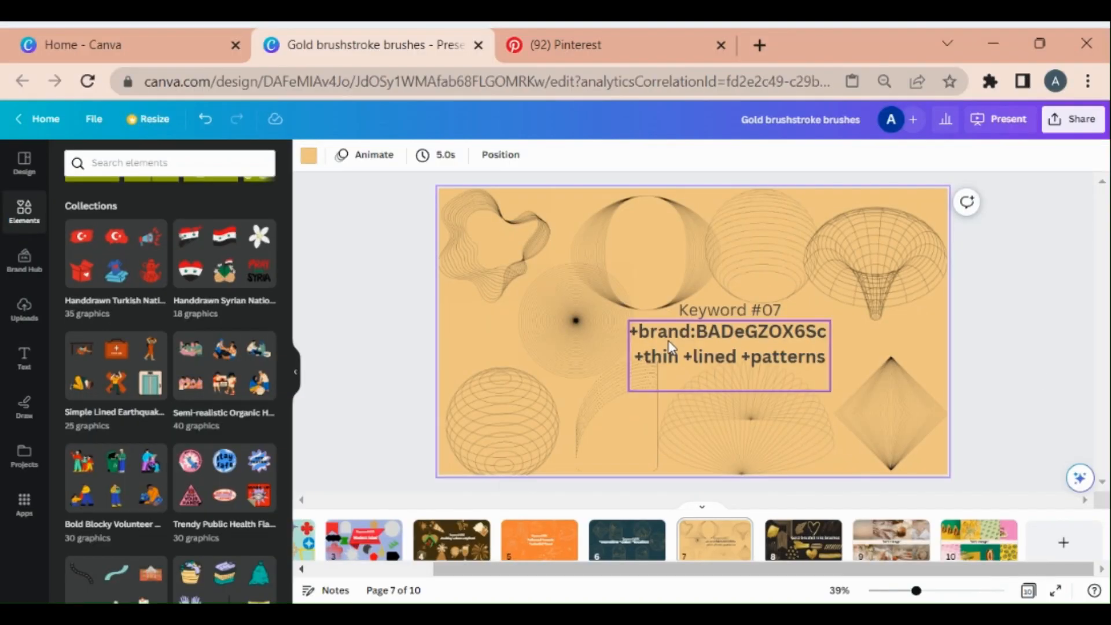
{"action": "left_click", "coordinate": [693, 336]}
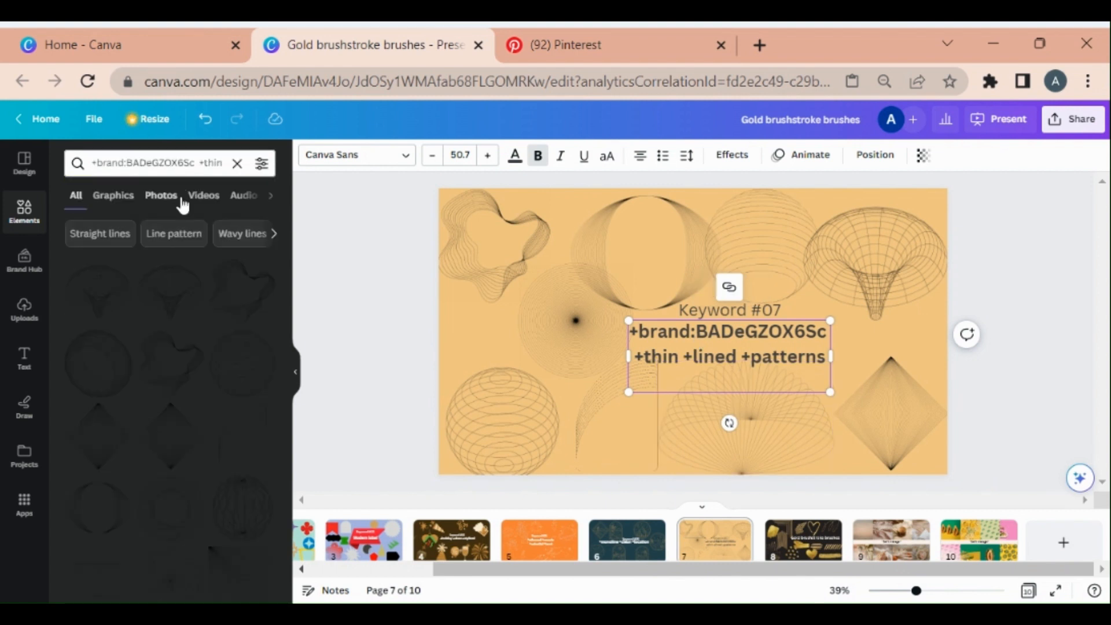
{"action": "left_click", "coordinate": [114, 197]}
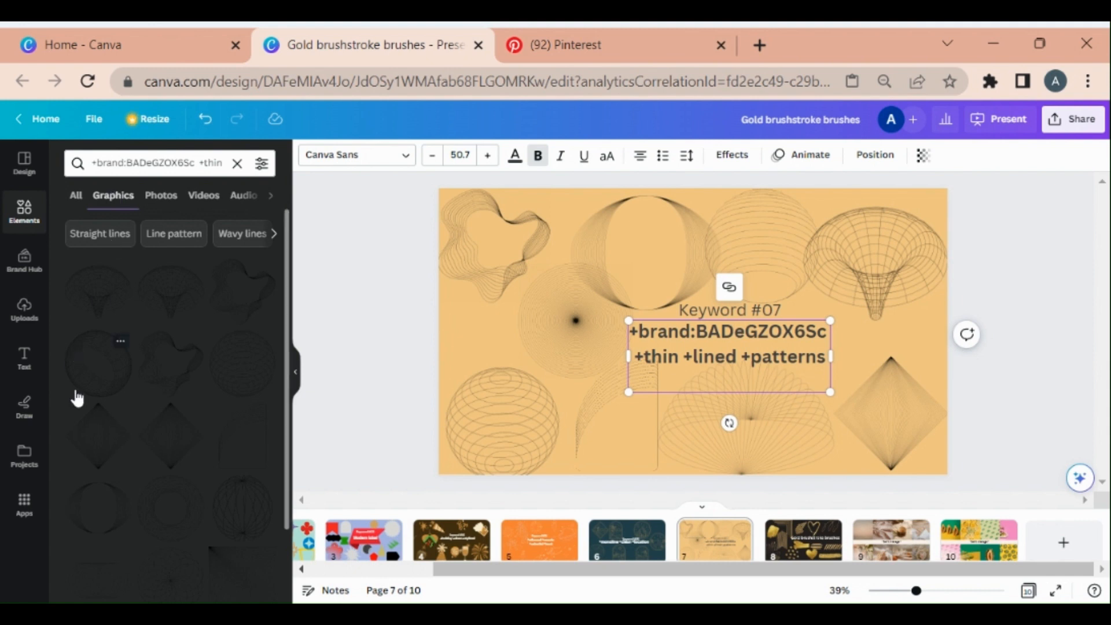
Add the wireframe sphere graphic, enlarge it, and place it over the slide's left side
{"action": "left_click", "coordinate": [92, 384]}
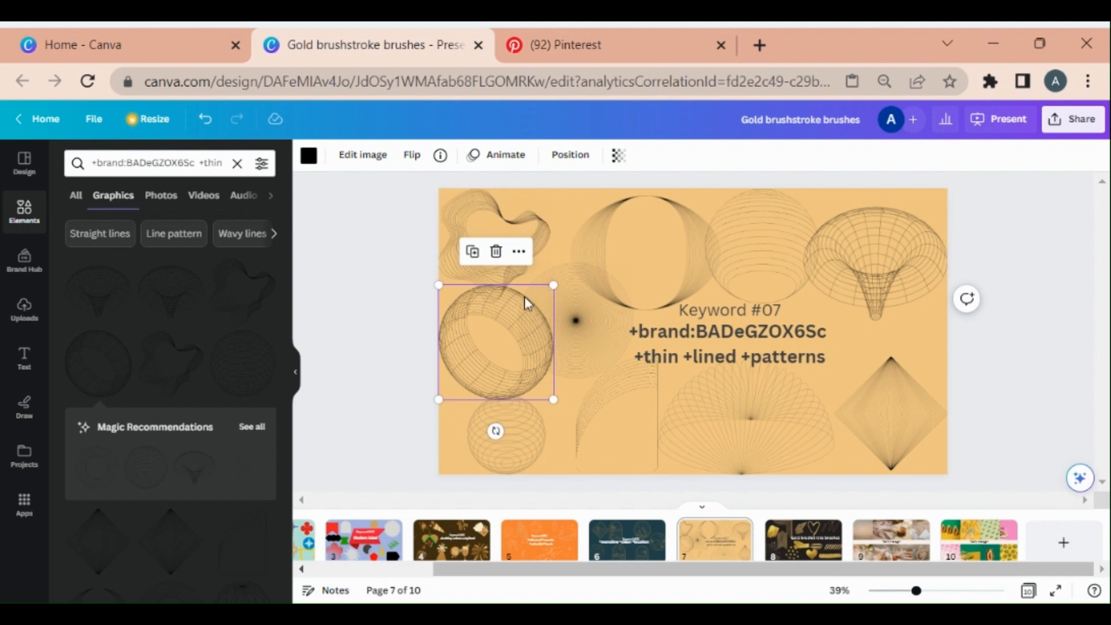
{"action": "left_click_drag", "start_coordinate": [553, 285], "coordinate": [865, 255]}
{"action": "left_click_drag", "start_coordinate": [558, 242], "coordinate": [581, 320]}
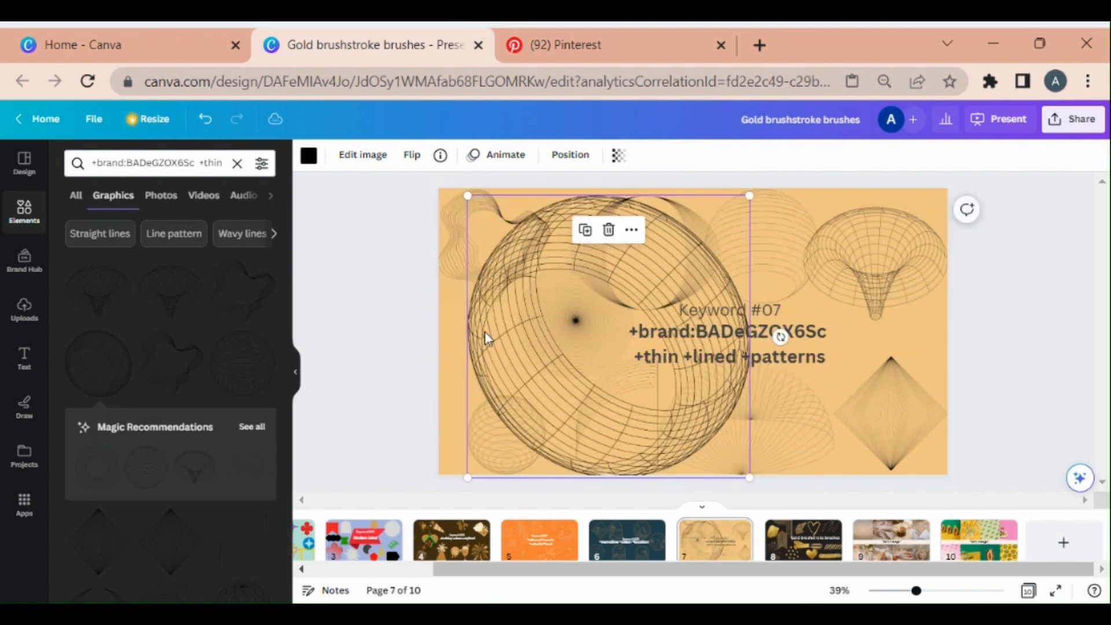
Recolor the wireframe sphere gold and set its transparency to 33
{"action": "left_click", "coordinate": [308, 155]}
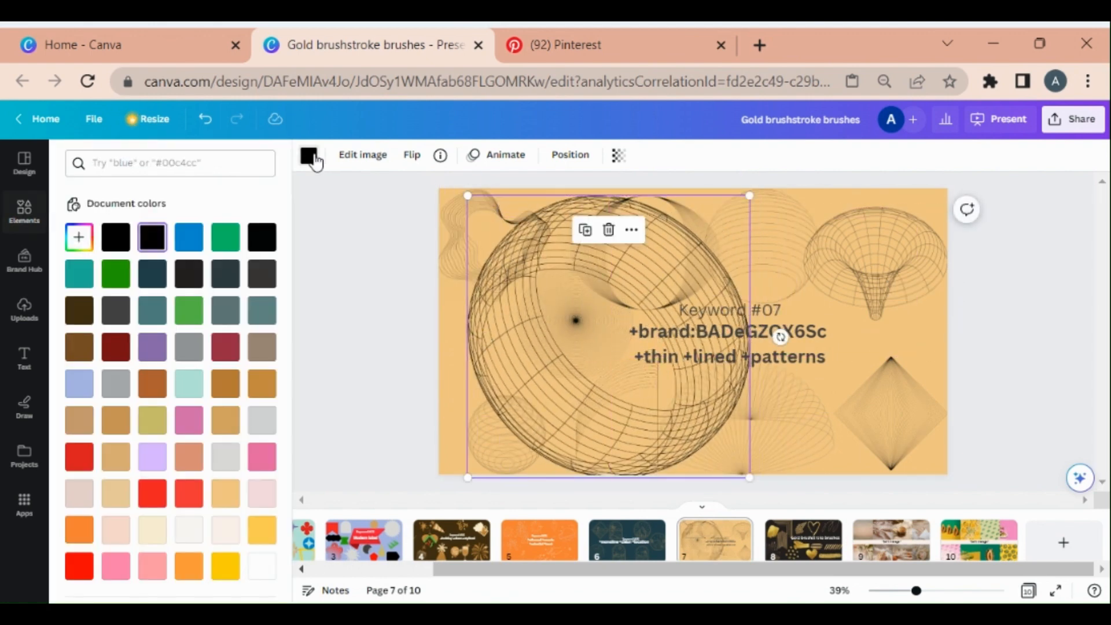
{"action": "left_click", "coordinate": [262, 383]}
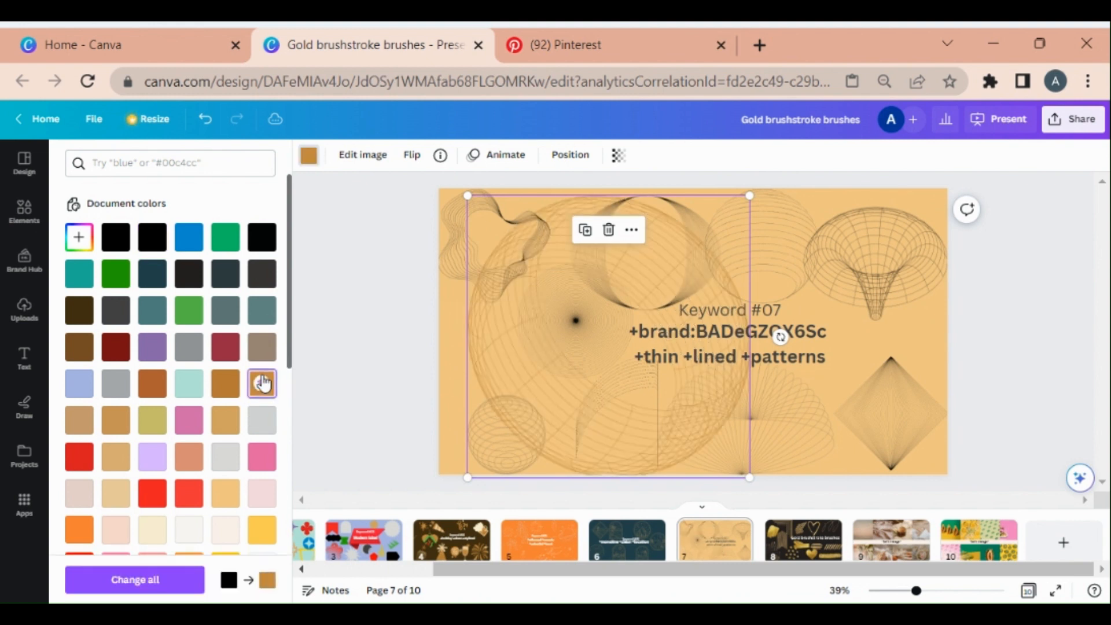
{"action": "left_click", "coordinate": [617, 154]}
{"action": "left_click_drag", "start_coordinate": [618, 210], "coordinate": [532, 210]}
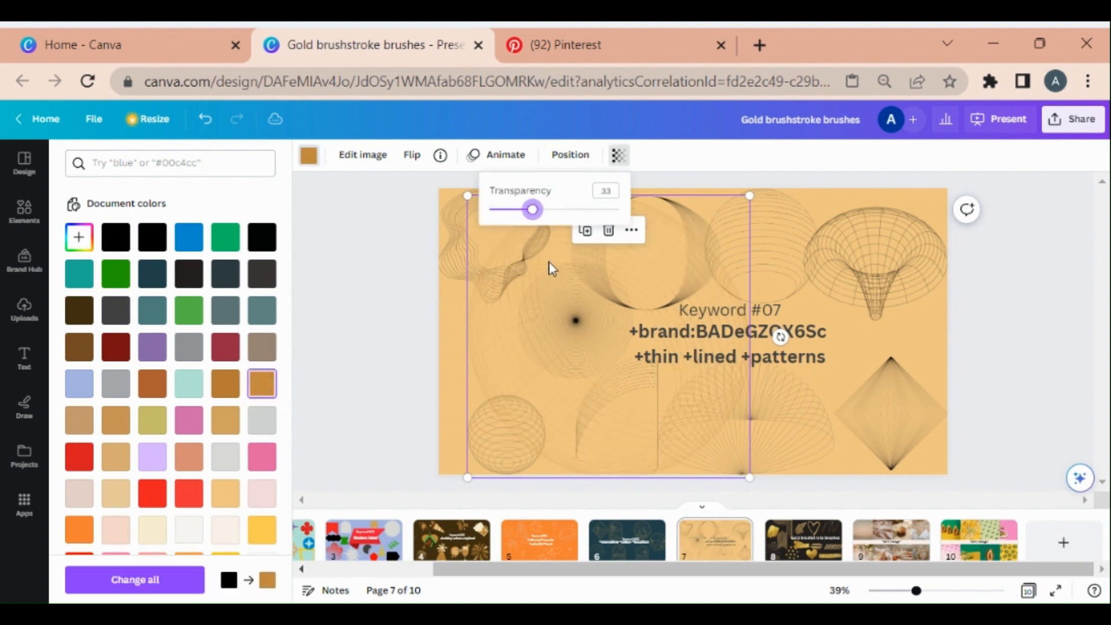
Enlarge the wireframe sphere further and reposition it across the slide's left half
{"action": "left_click", "coordinate": [497, 326]}
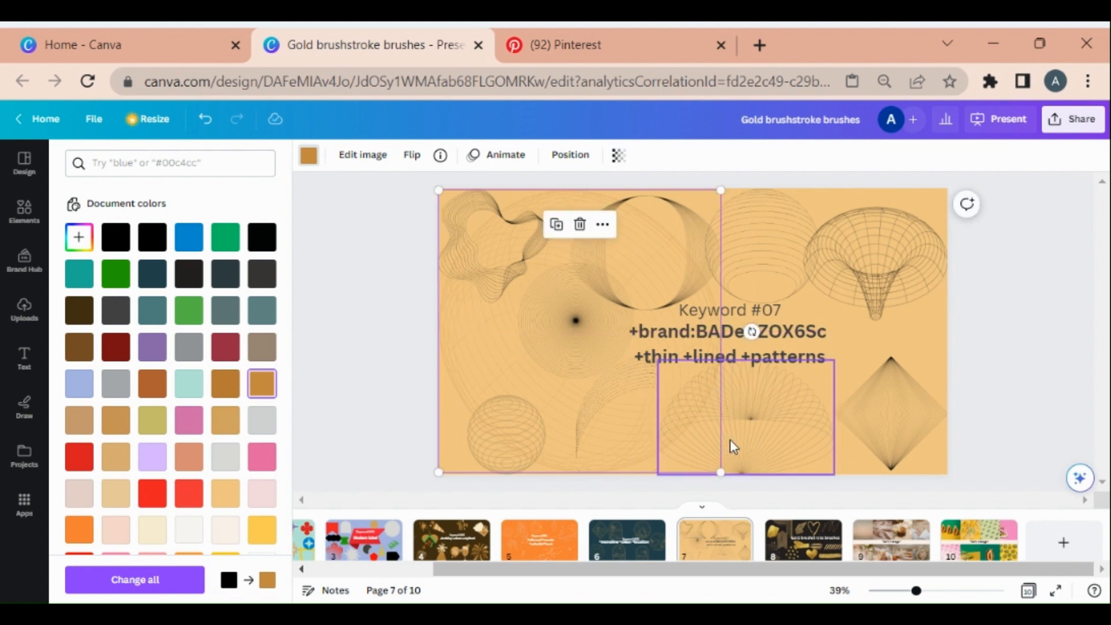
{"action": "left_click_drag", "start_coordinate": [721, 189], "coordinate": [974, 237]}
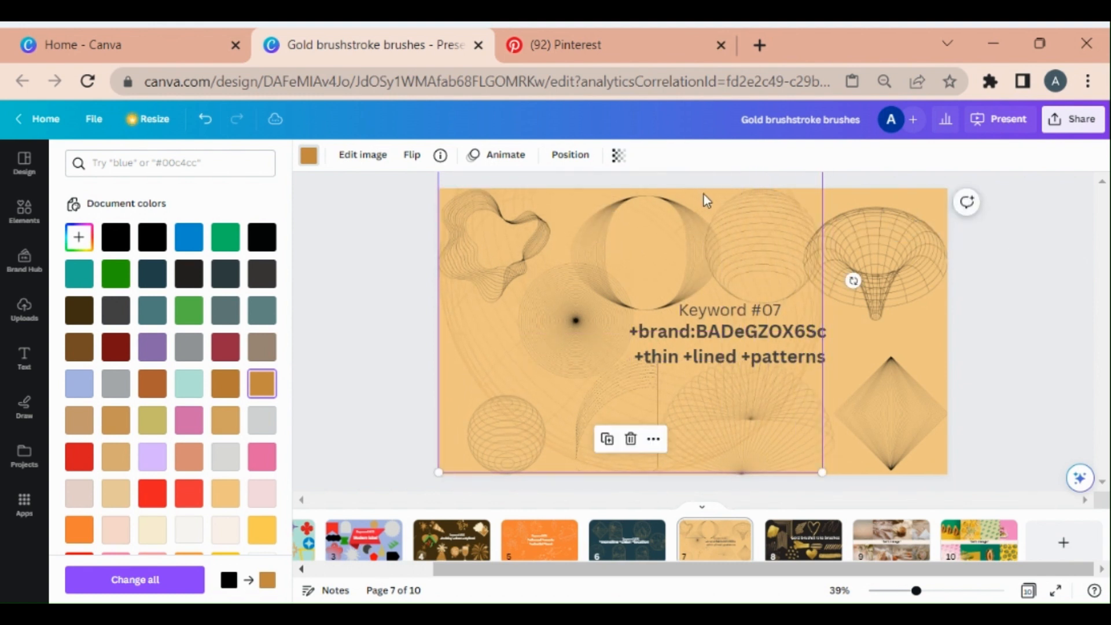
{"action": "left_click_drag", "start_coordinate": [704, 201], "coordinate": [688, 252]}
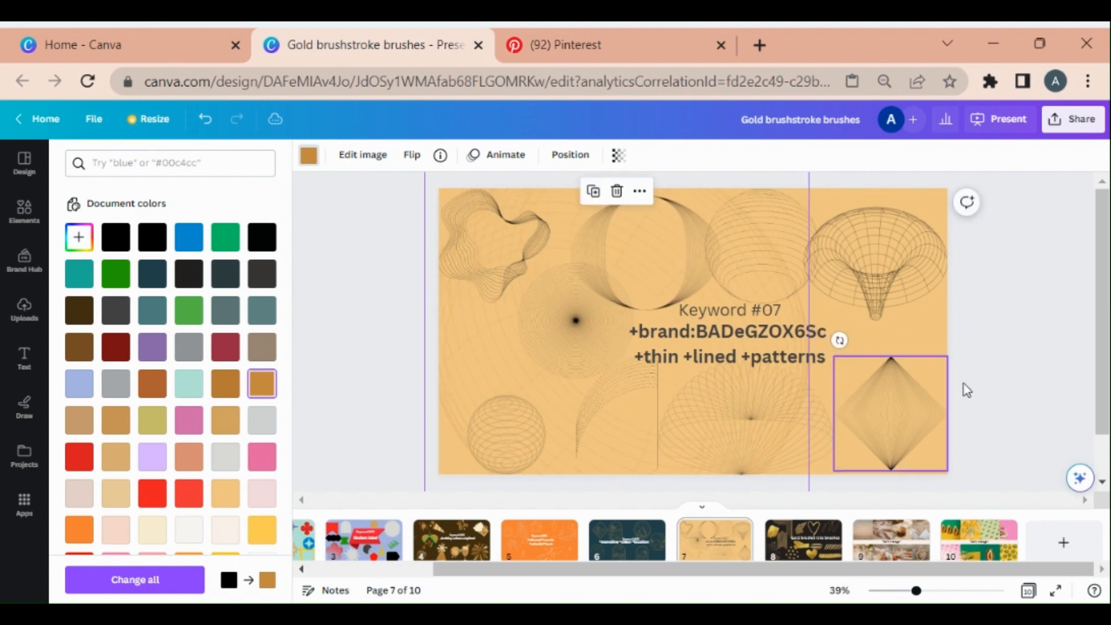
Search the elements for slide 8's keyword Gold brushstroke brushes and browse the Graphics results
{"action": "left_click", "coordinate": [1050, 337]}
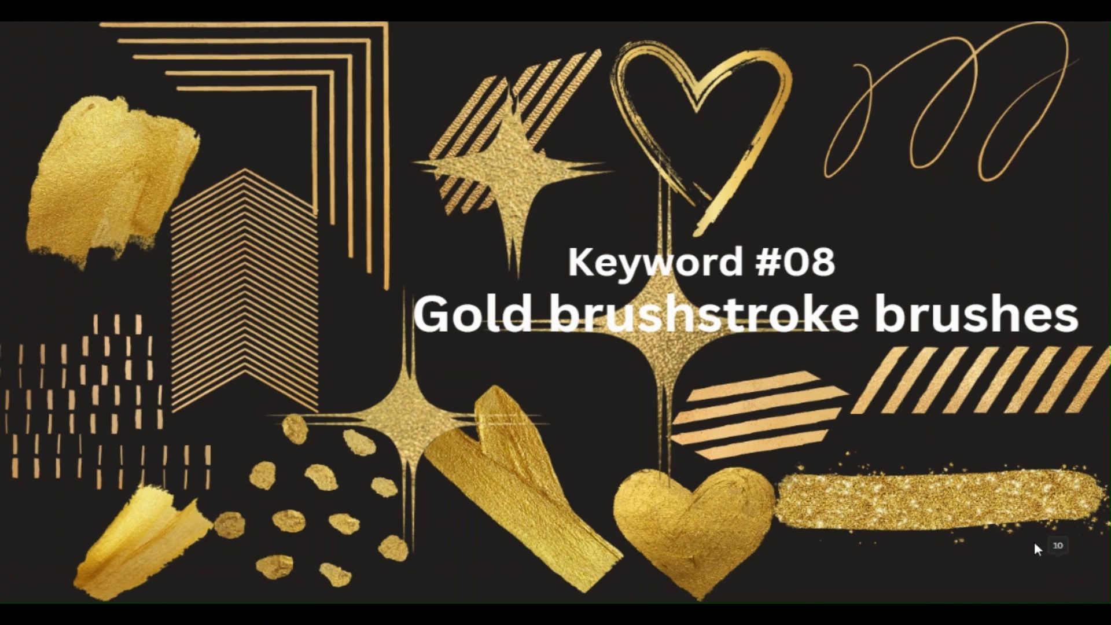
{"action": "key", "text": "Escape"}
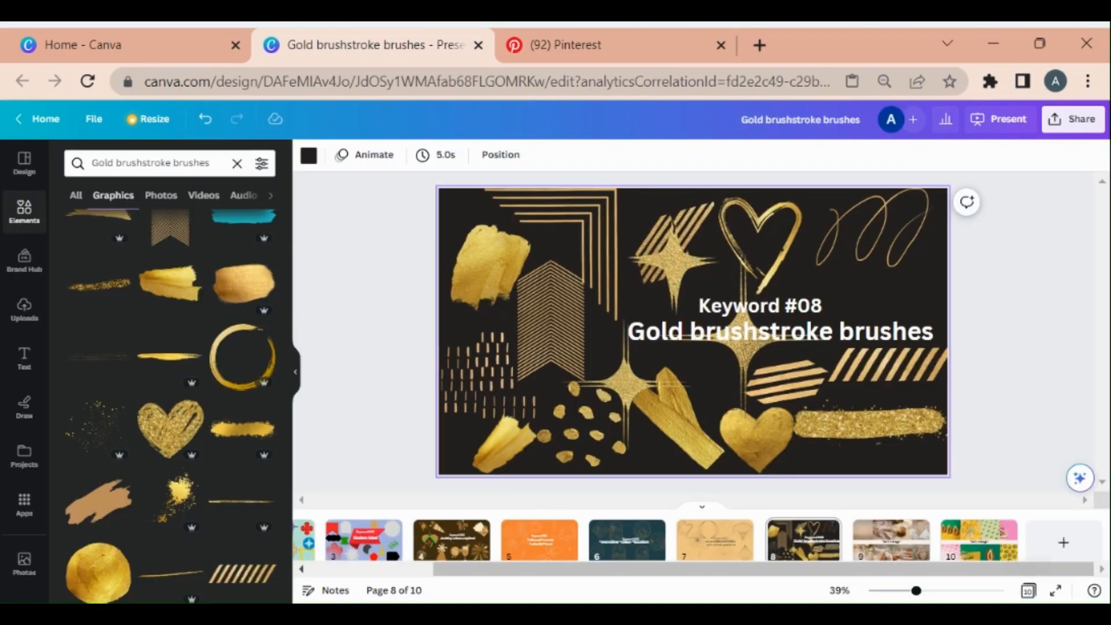
{"action": "left_click", "coordinate": [23, 211]}
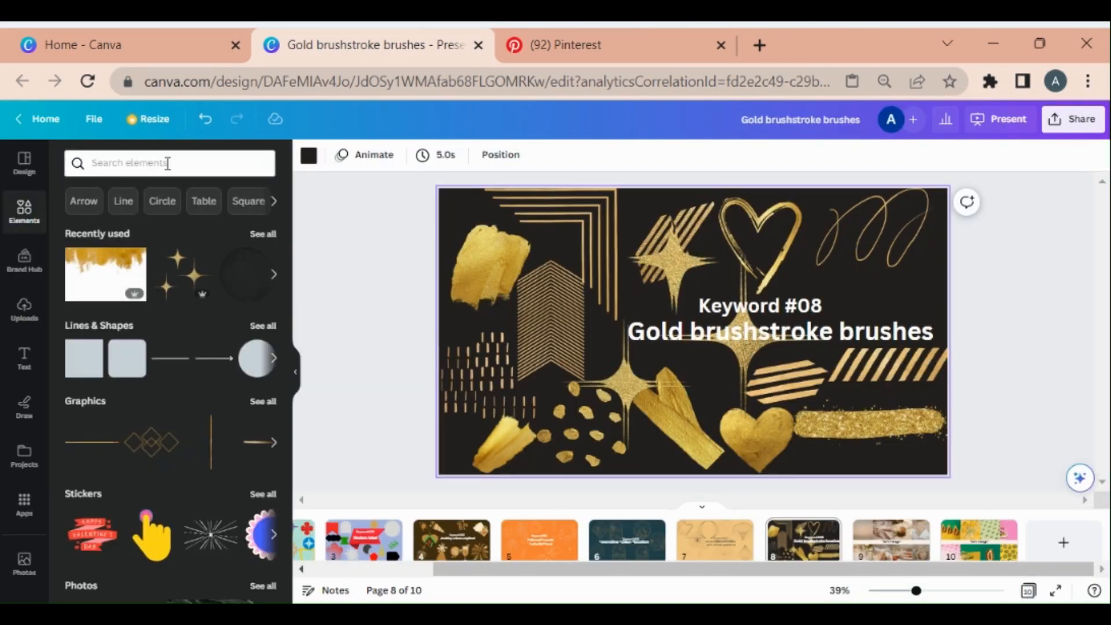
{"action": "left_click", "coordinate": [167, 163]}
{"action": "type", "text": "Gold brushstroke brushes"}
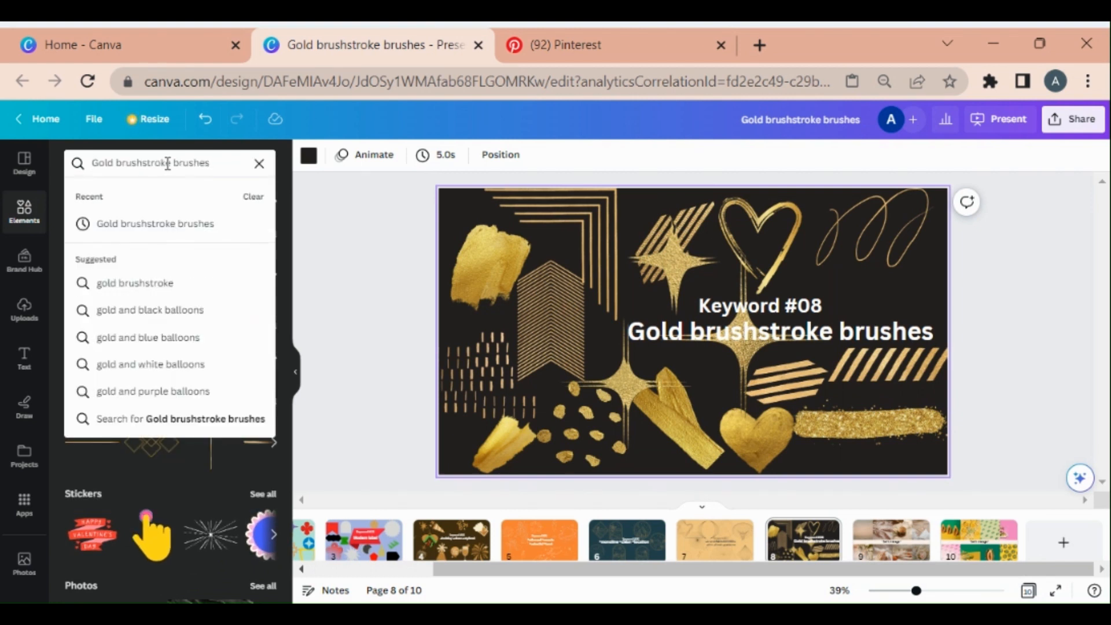
{"action": "key", "text": "Return"}
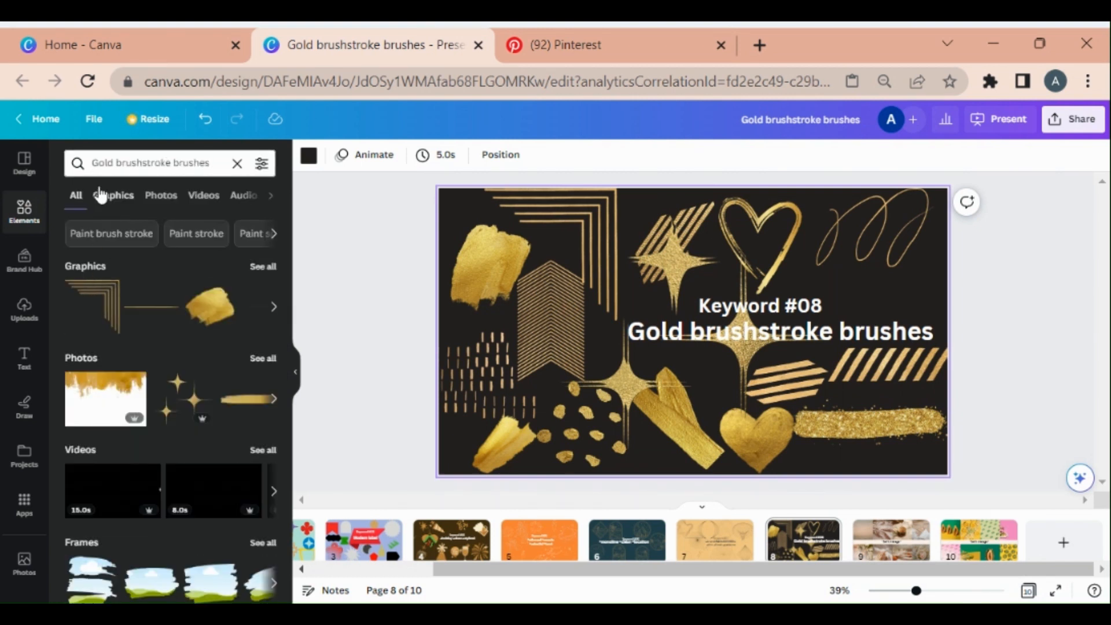
{"action": "left_click", "coordinate": [101, 196]}
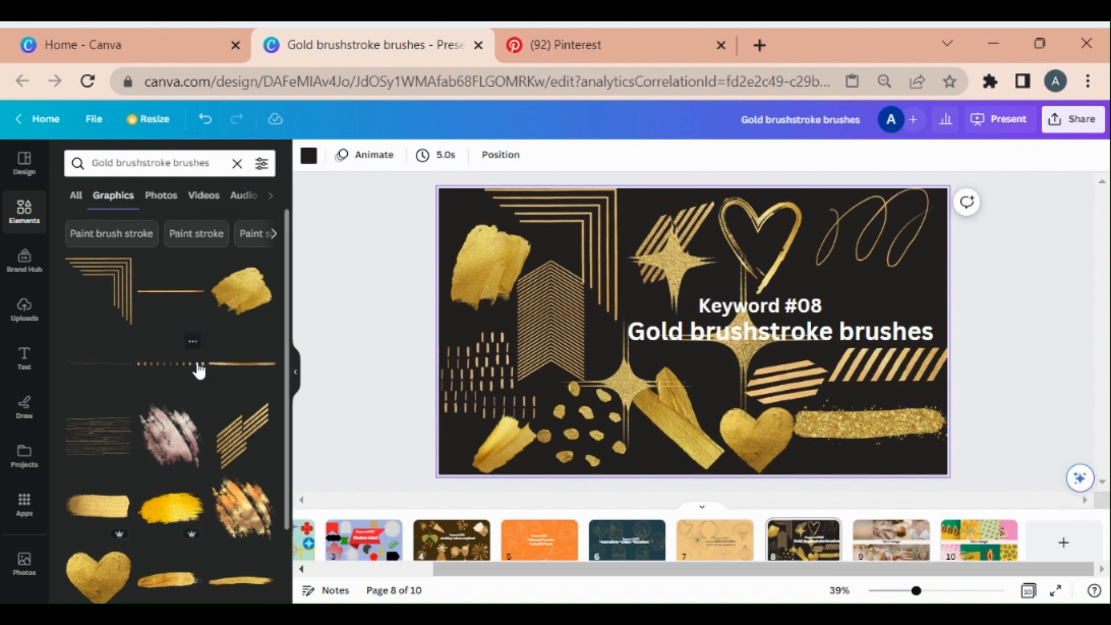
{"action": "scroll", "coordinate": [200, 367], "scroll_direction": "down", "scroll_amount": 15}
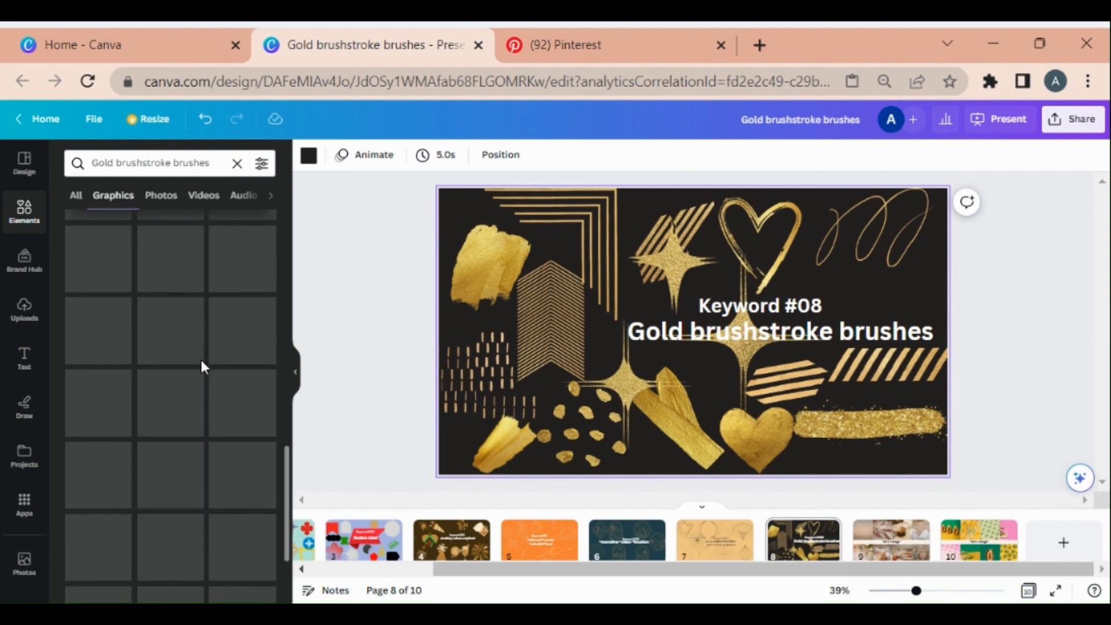
{"action": "scroll", "coordinate": [202, 367], "scroll_direction": "up", "scroll_amount": 10}
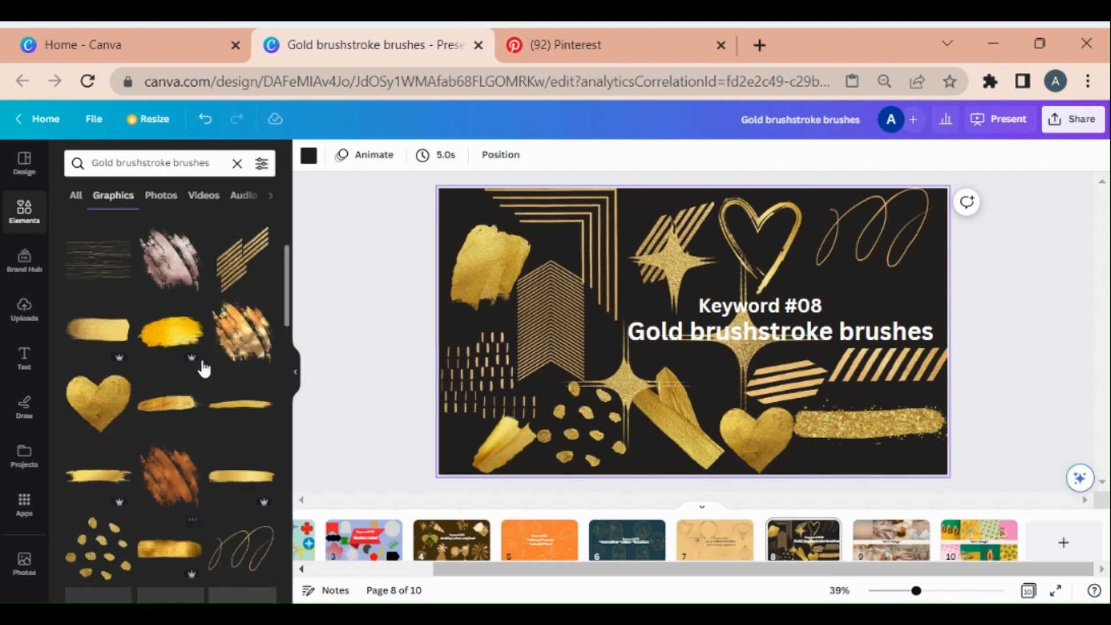
{"action": "scroll", "coordinate": [202, 367], "scroll_direction": "up", "scroll_amount": 1}
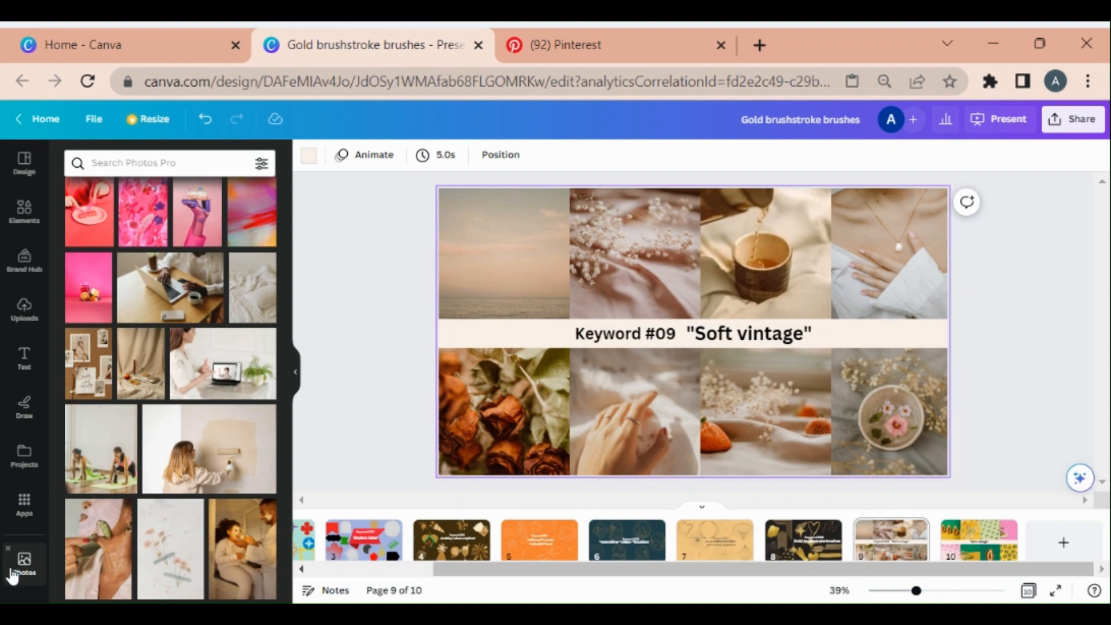
Search the photos for slide 9's keyword "Soft vintage" with quotation marks and browse the results
{"action": "left_click", "coordinate": [126, 162]}
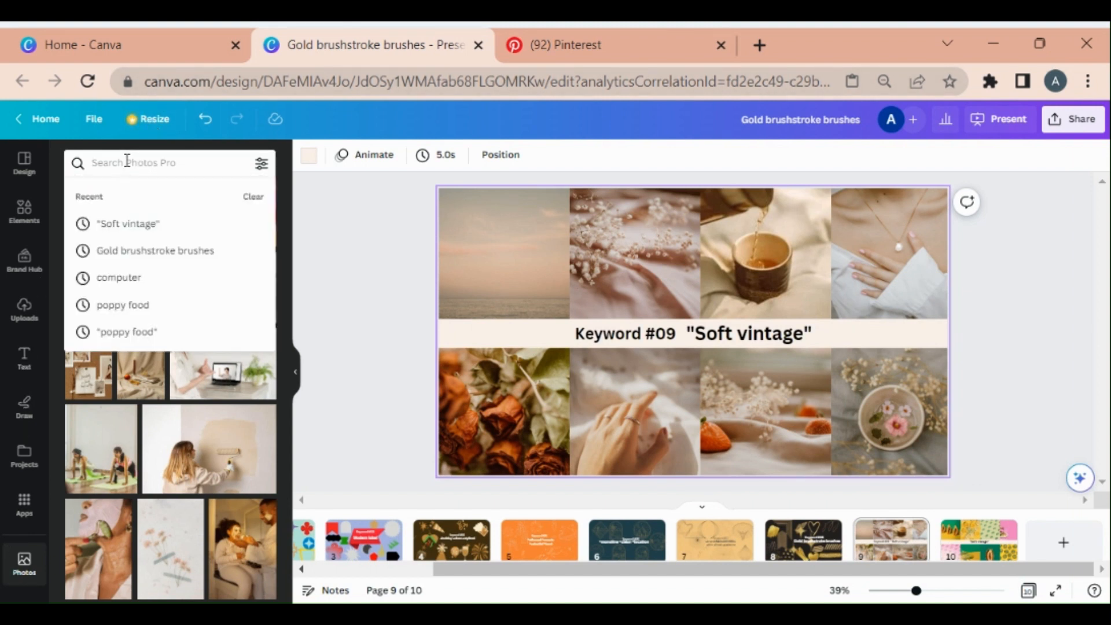
{"action": "type", "text": "\"Soft vintage\""}
{"action": "key", "text": "Return"}
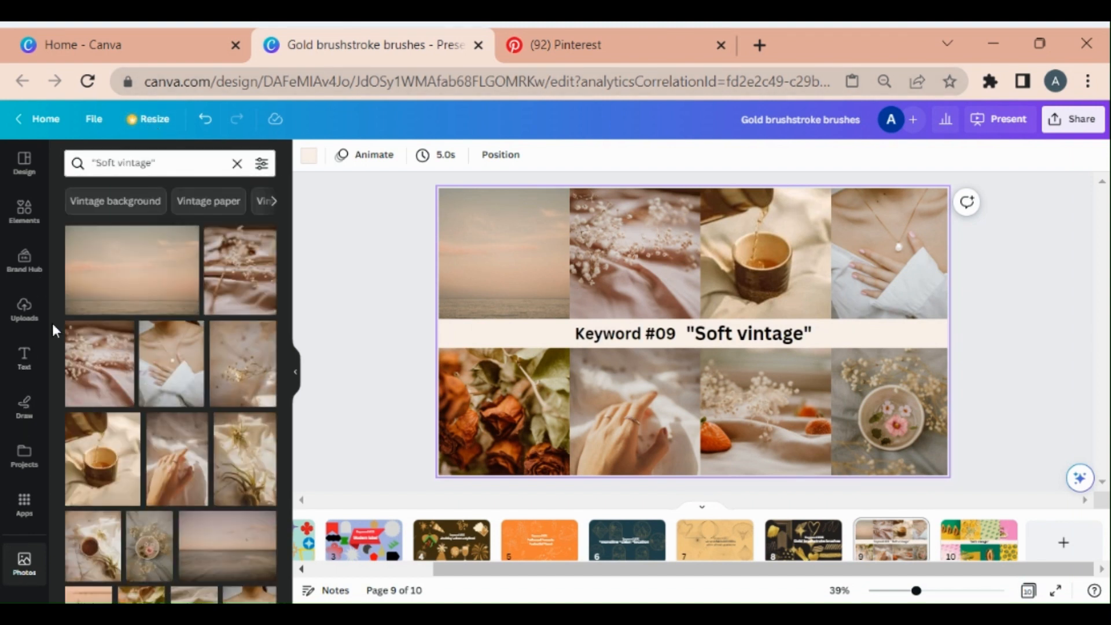
{"action": "scroll", "coordinate": [148, 306], "scroll_direction": "down", "scroll_amount": 10}
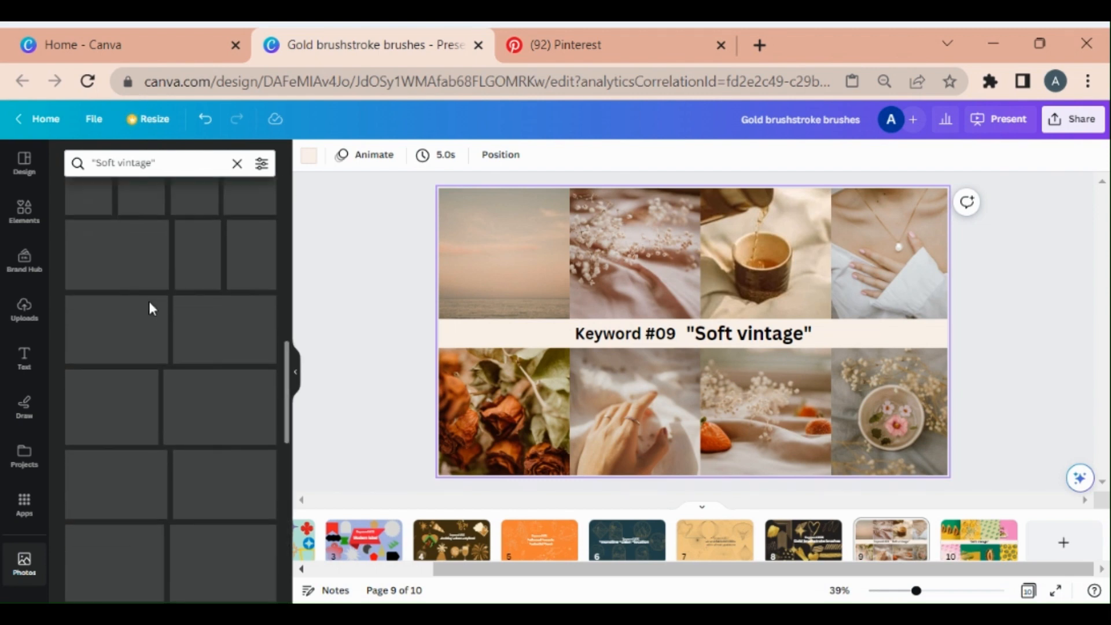
{"action": "scroll", "coordinate": [149, 307], "scroll_direction": "up", "scroll_amount": 10}
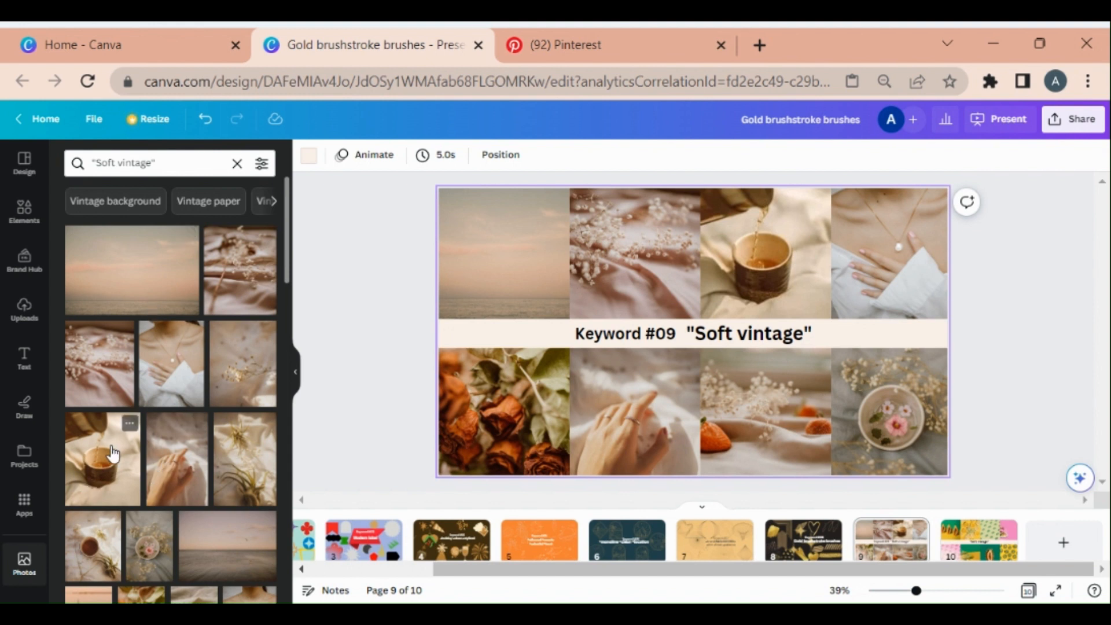
Try placing a result photo into the slide's top-left frame, then undo the replacement
{"action": "left_click", "coordinate": [104, 367]}
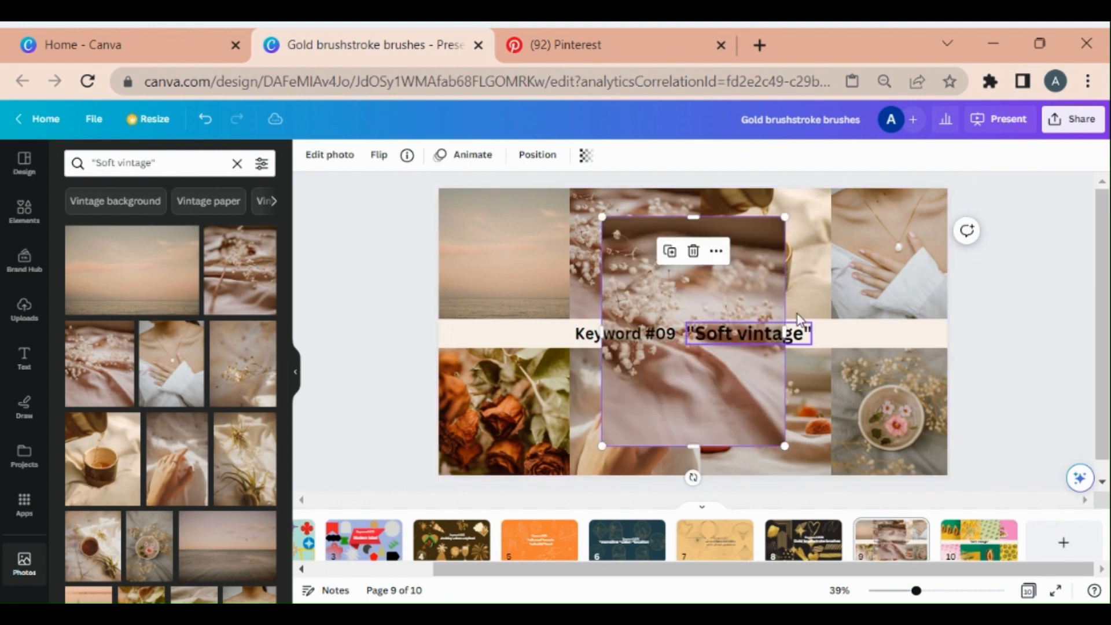
{"action": "left_click_drag", "start_coordinate": [649, 281], "coordinate": [512, 260]}
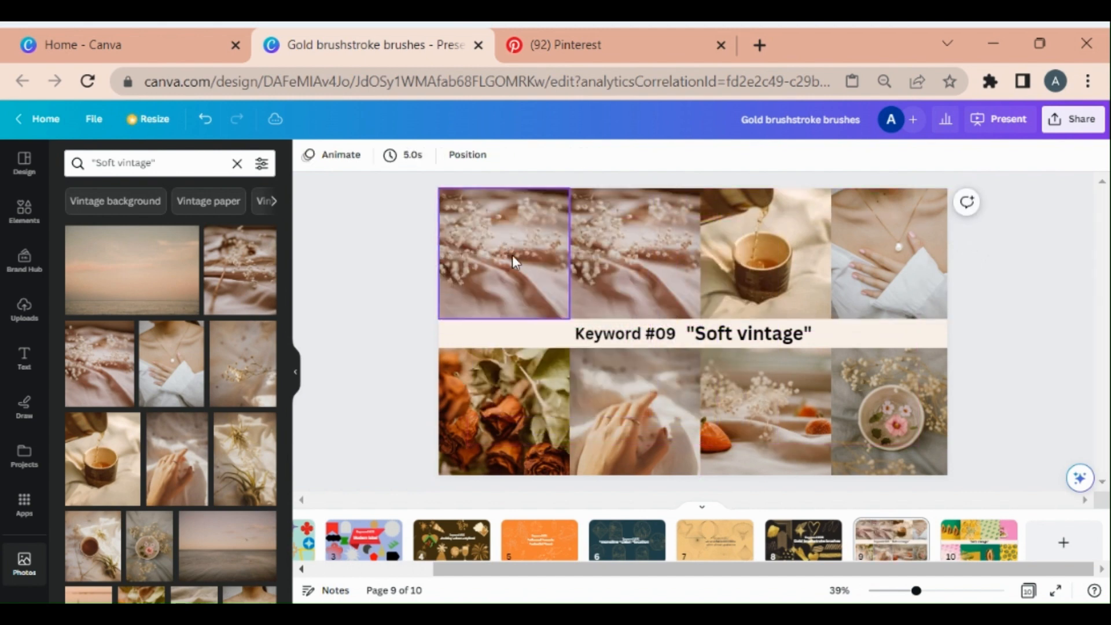
{"action": "key", "text": "ctrl+z"}
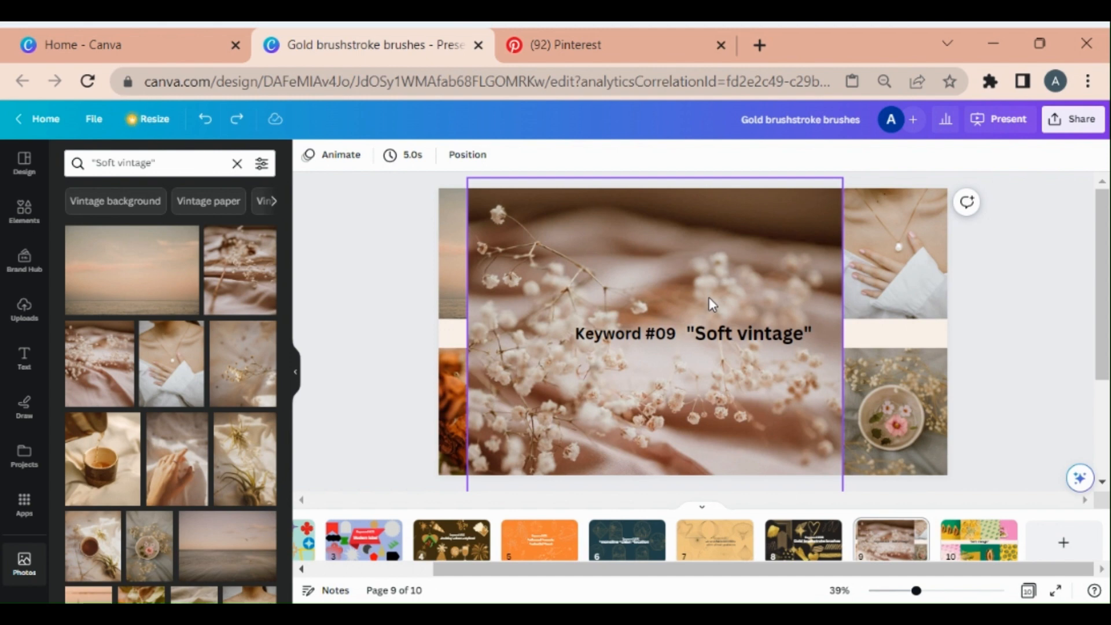
Search the photos again for Soft vintage without quotation marks and browse the results
{"action": "left_click", "coordinate": [189, 164]}
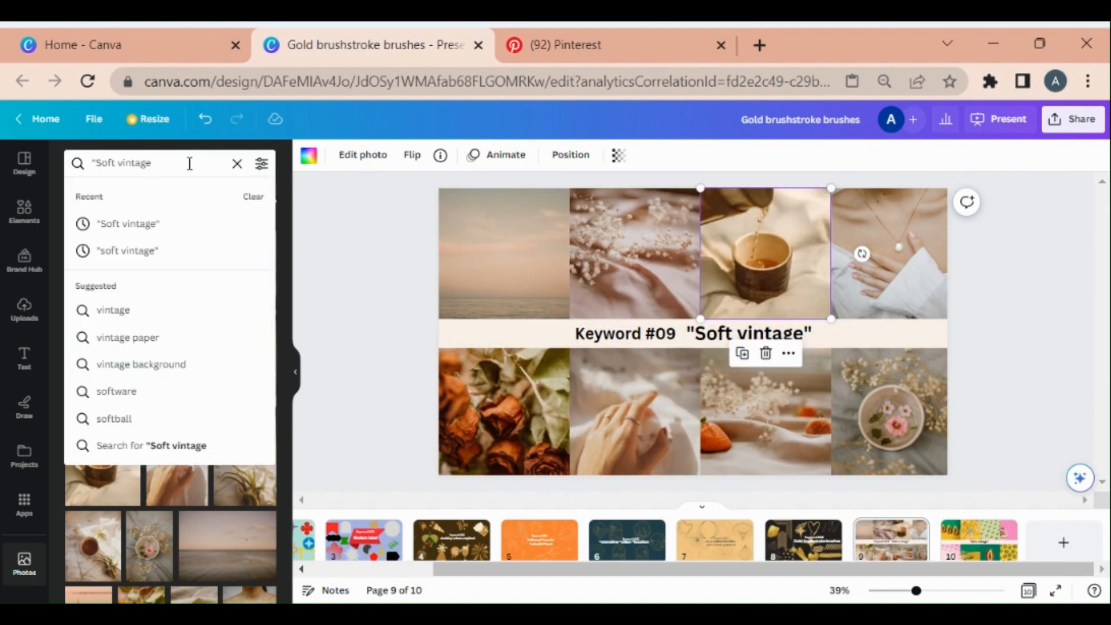
{"action": "key", "text": "Left"}
{"action": "key", "text": "Left"}
{"action": "key", "text": "Left"}
{"action": "key", "text": "Left"}
{"action": "key", "text": "Left"}
{"action": "key", "text": "Left"}
{"action": "key", "text": "Left"}
{"action": "key", "text": "Left"}
{"action": "key", "text": "BackSpace"}
{"action": "key", "text": "Return"}
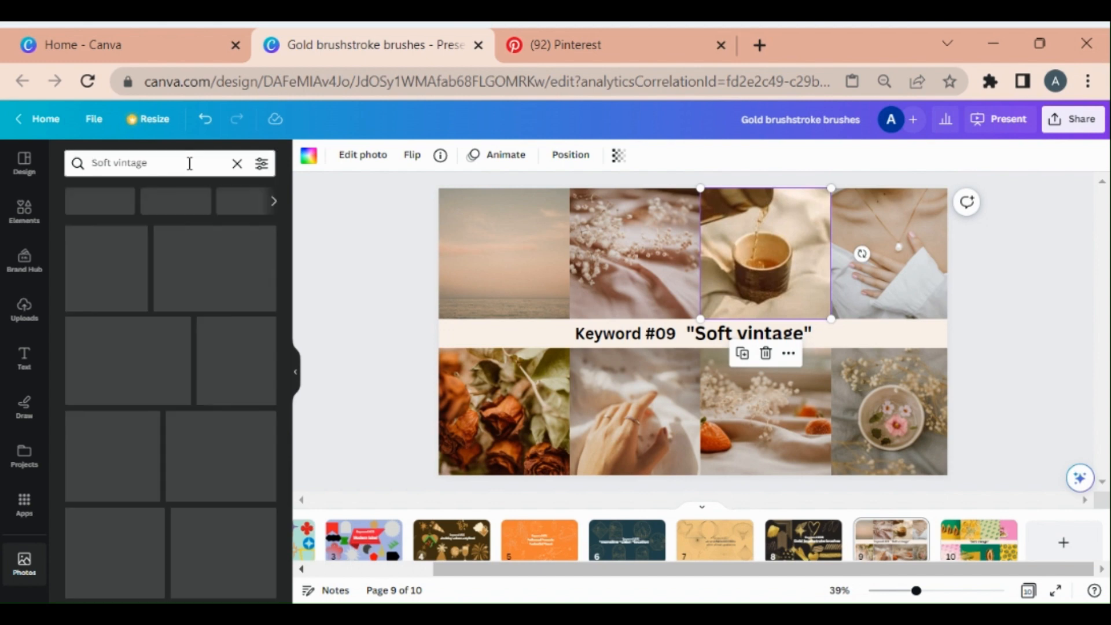
{"action": "scroll", "coordinate": [236, 371], "scroll_direction": "down", "scroll_amount": 6}
{"action": "scroll", "coordinate": [236, 372], "scroll_direction": "down", "scroll_amount": 10}
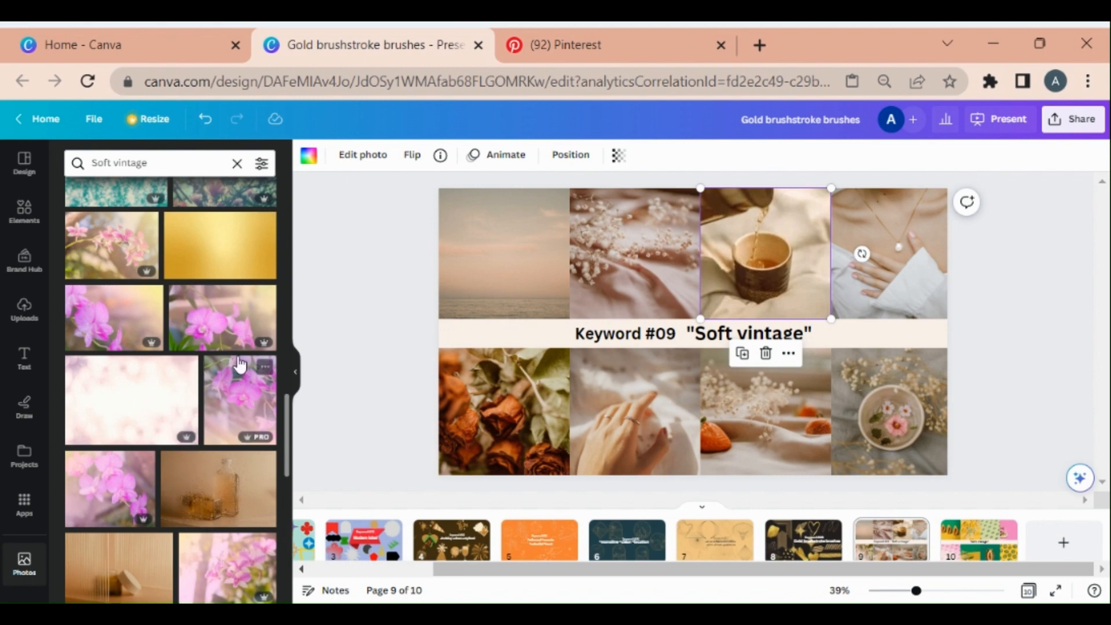
{"action": "left_click", "coordinate": [229, 315]}
{"action": "left_click_drag", "start_coordinate": [574, 324], "coordinate": [503, 266]}
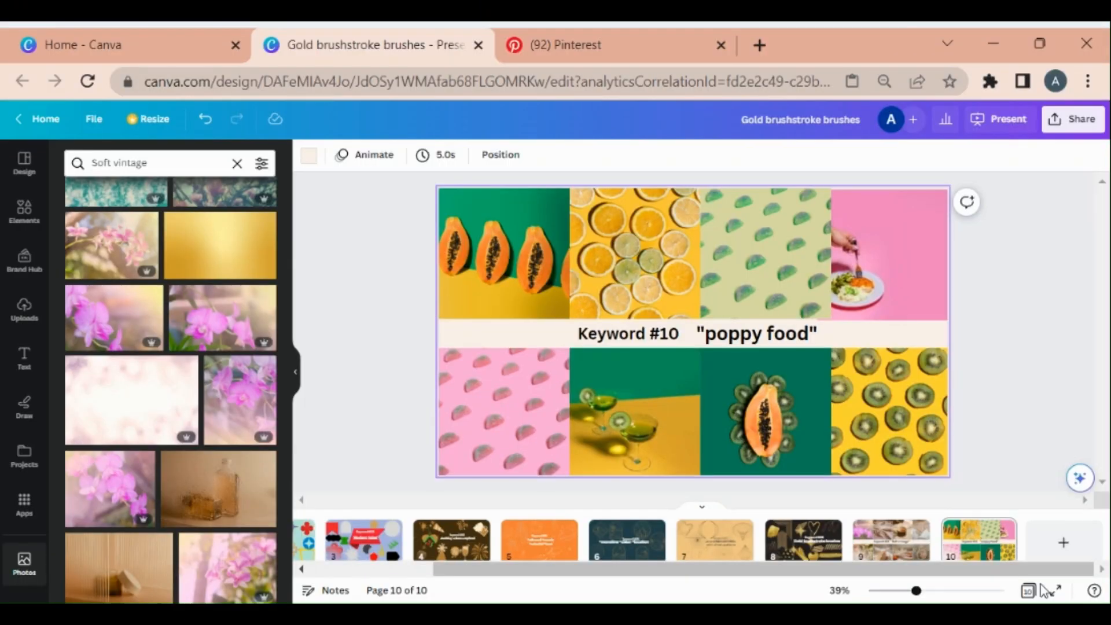
Copy slide 10's keyword "poppy food" and search the photos for it
{"action": "left_click", "coordinate": [756, 334]}
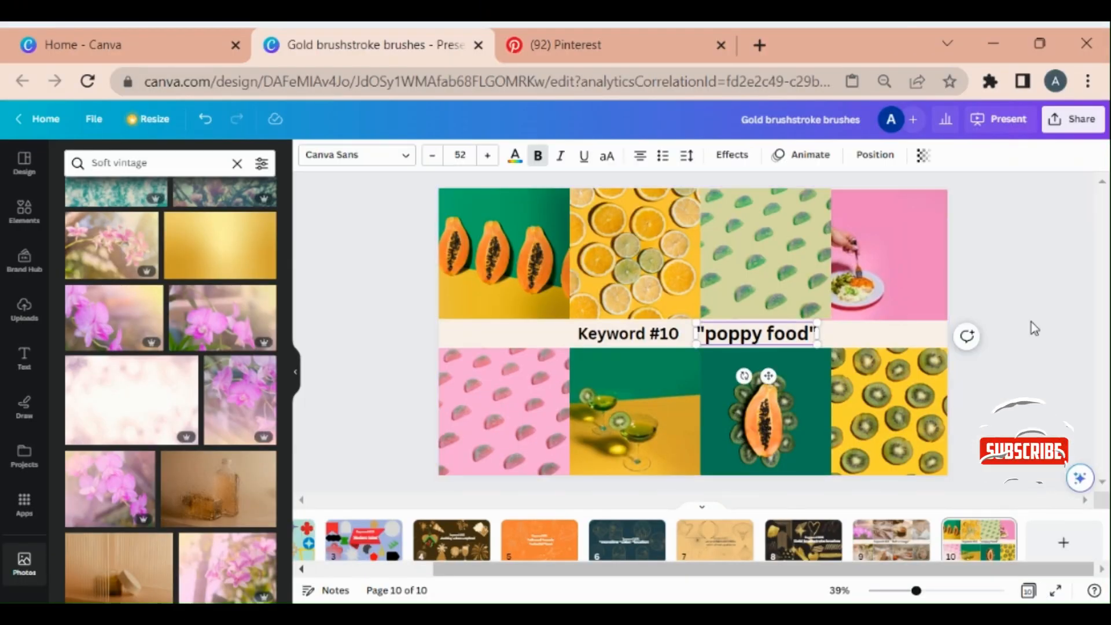
{"action": "key", "text": "ctrl+a"}
{"action": "key", "text": "ctrl+c"}
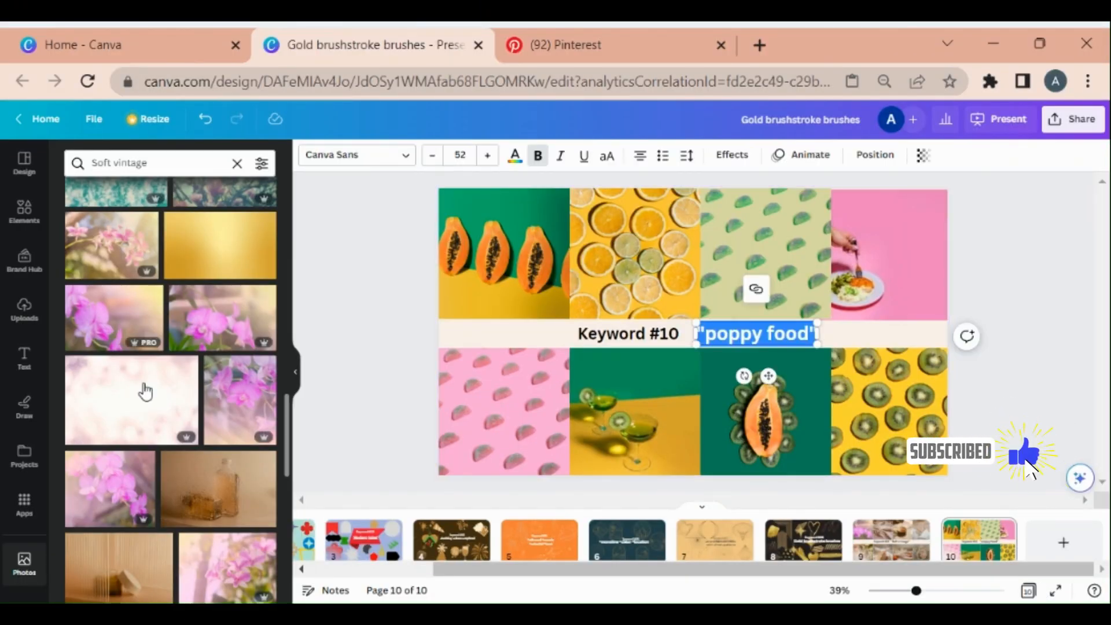
{"action": "left_click", "coordinate": [26, 562]}
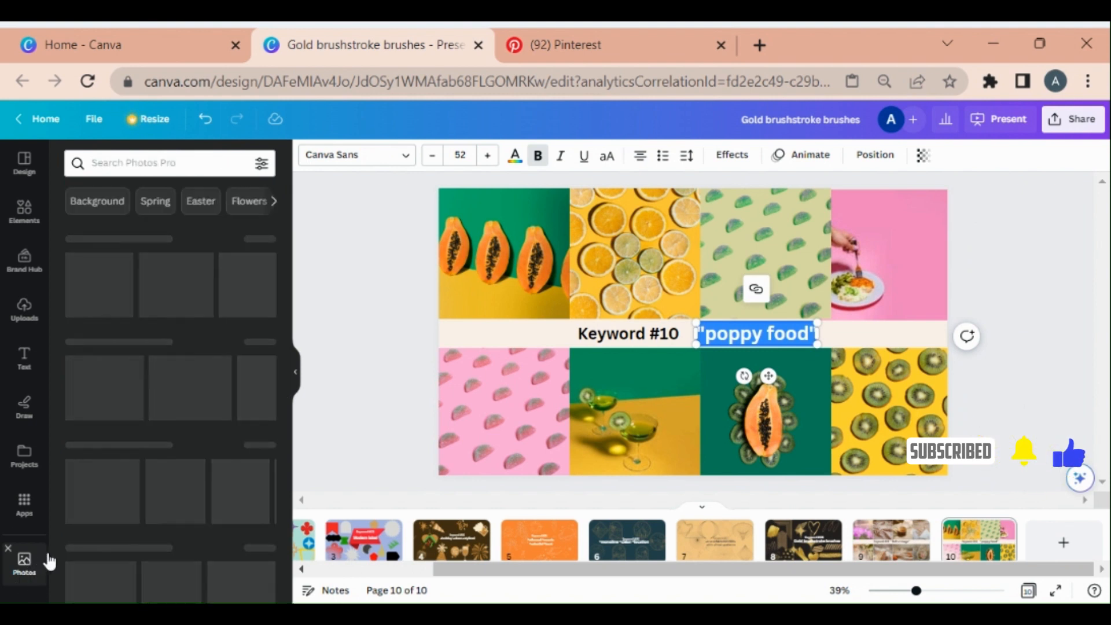
{"action": "left_click", "coordinate": [125, 164]}
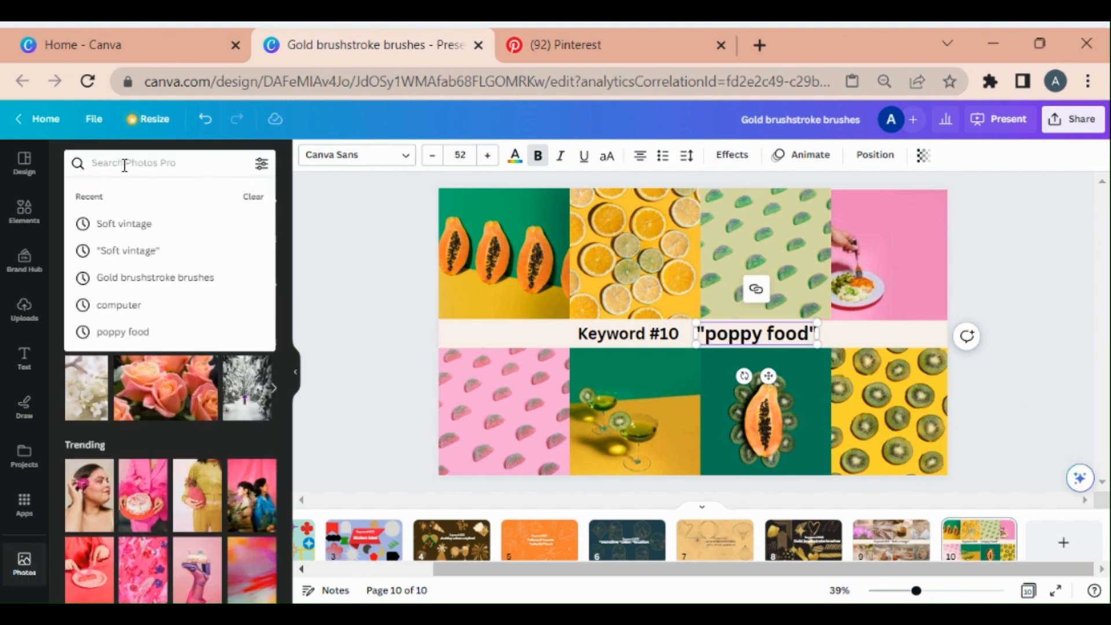
{"action": "key", "text": "ctrl+v"}
{"action": "key", "text": "Return"}
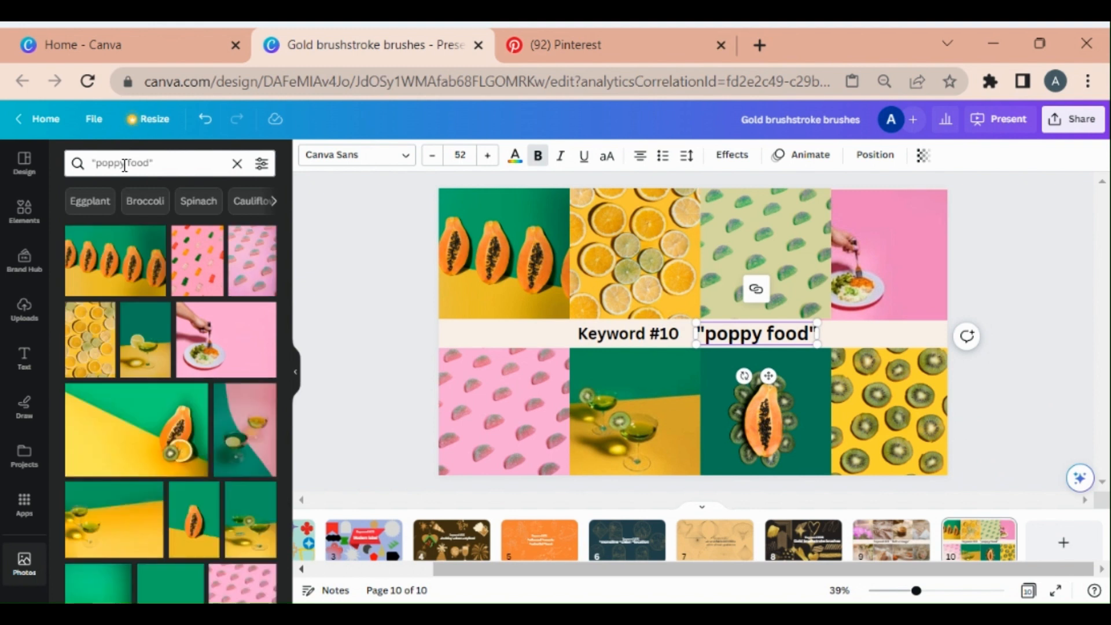